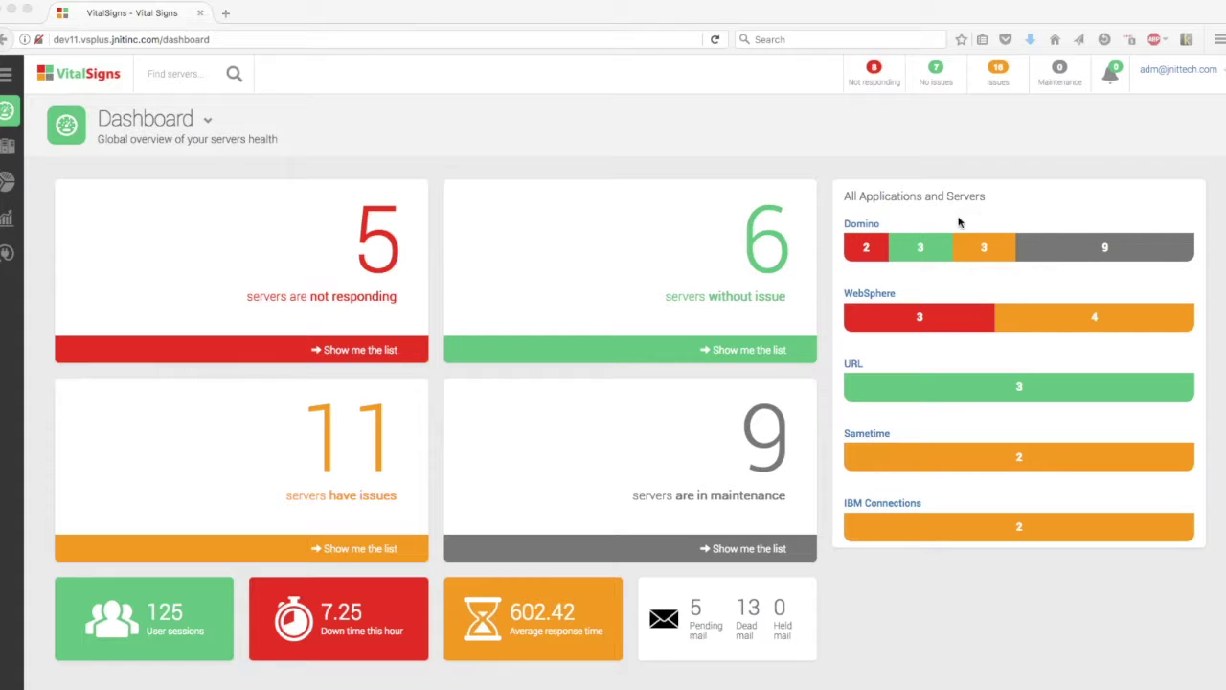
Step: Open the list of Domino servers from the dashboard and view the overall statistics of azphxdom1
left_click(860, 228)
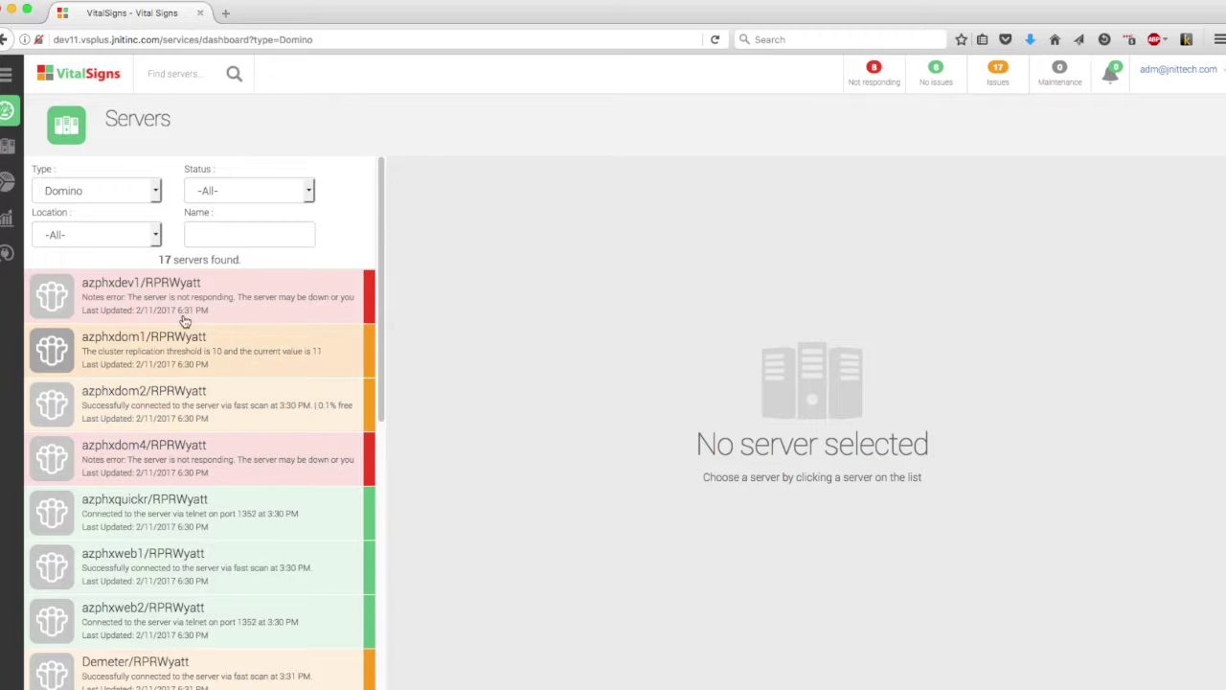
scroll(221, 483, "down", 5)
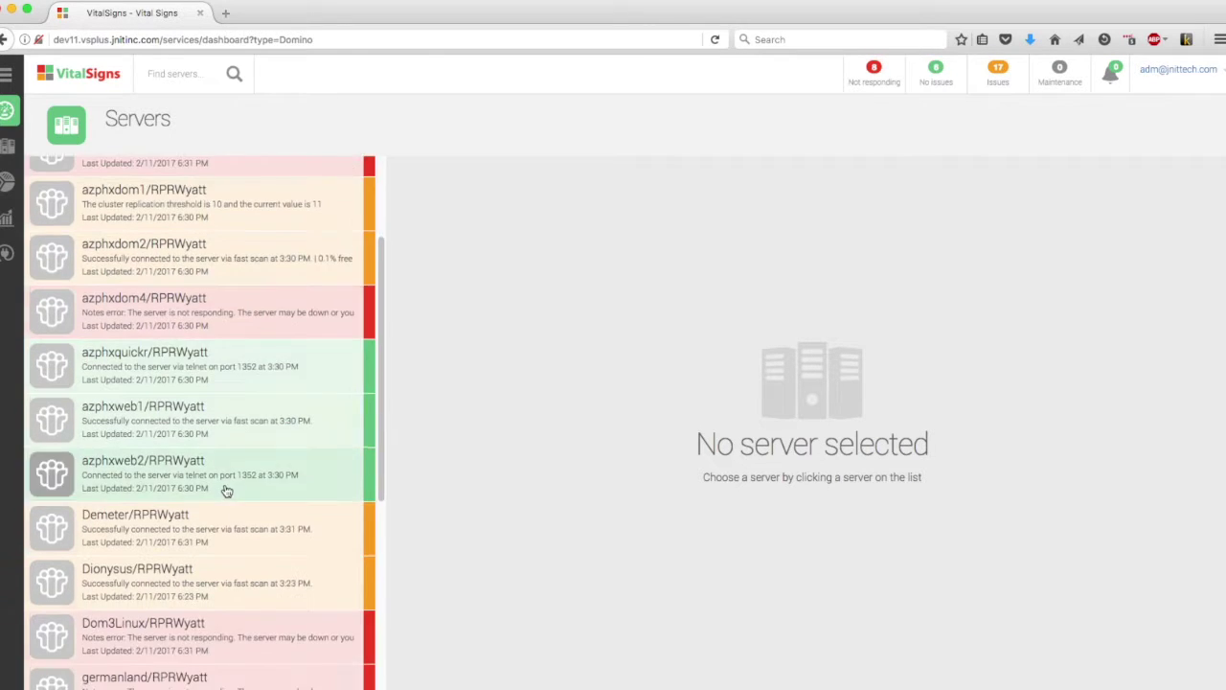
scroll(227, 493, "up", 1)
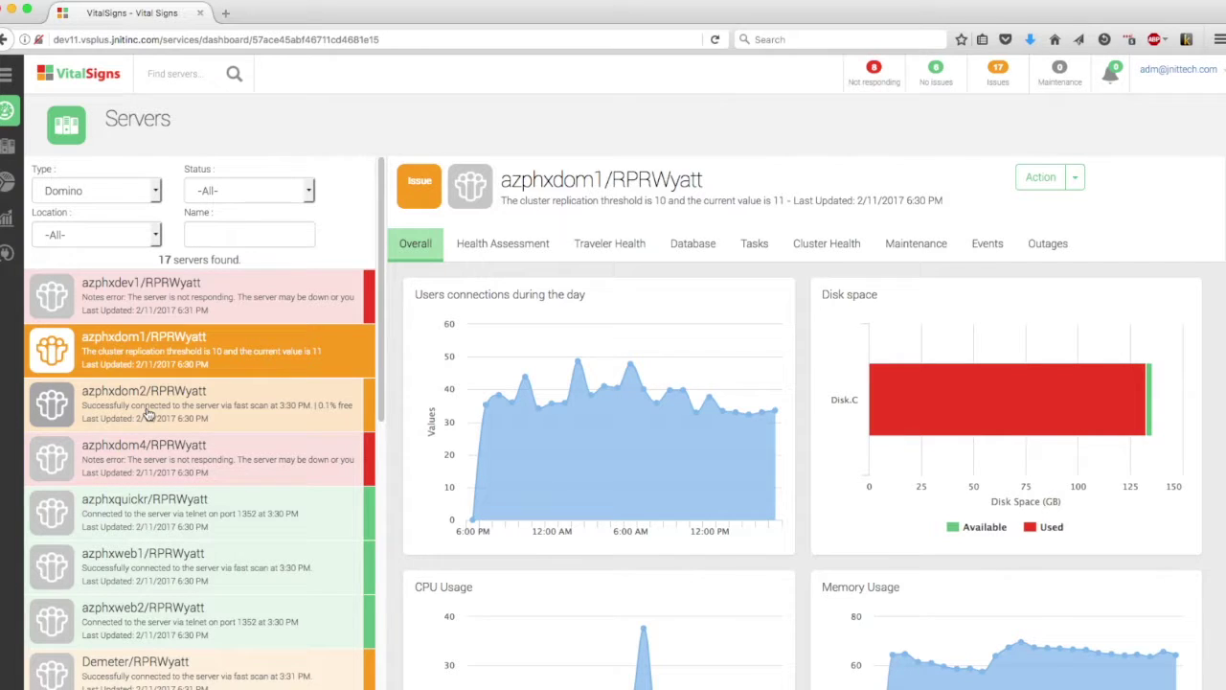
mouse_move(1000, 388)
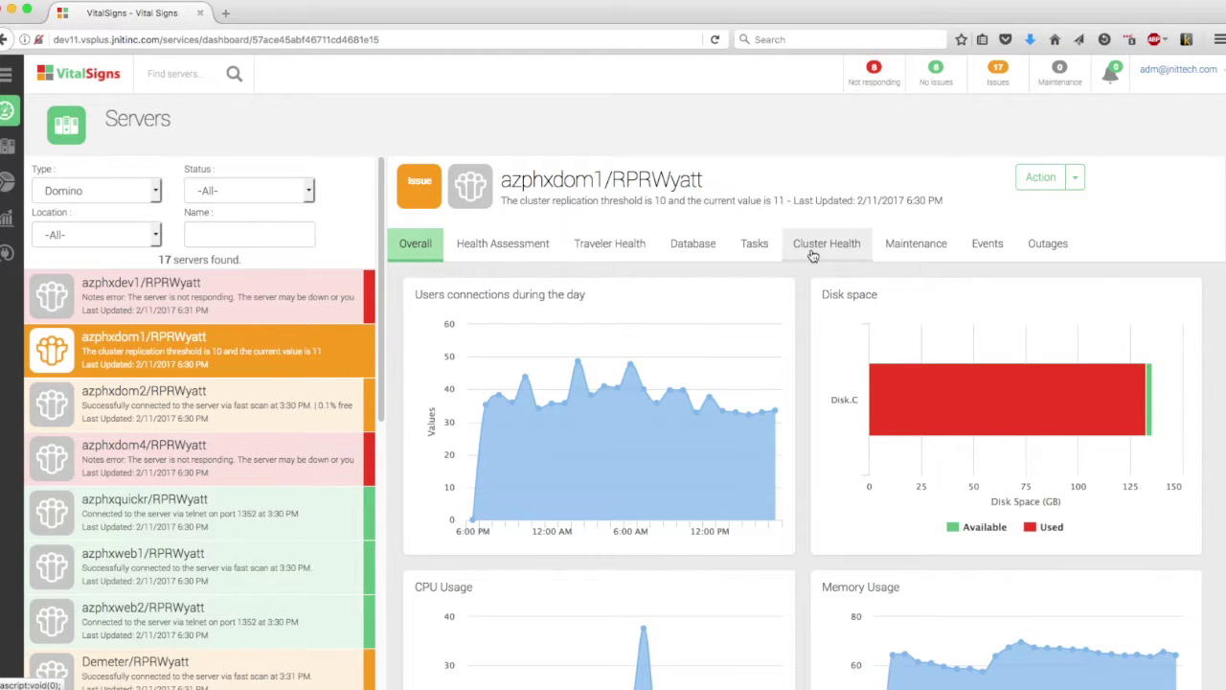
Step: View the overall statistics of azphxdom2 and azphxweb1, and return to azphxdom1
left_click(218, 406)
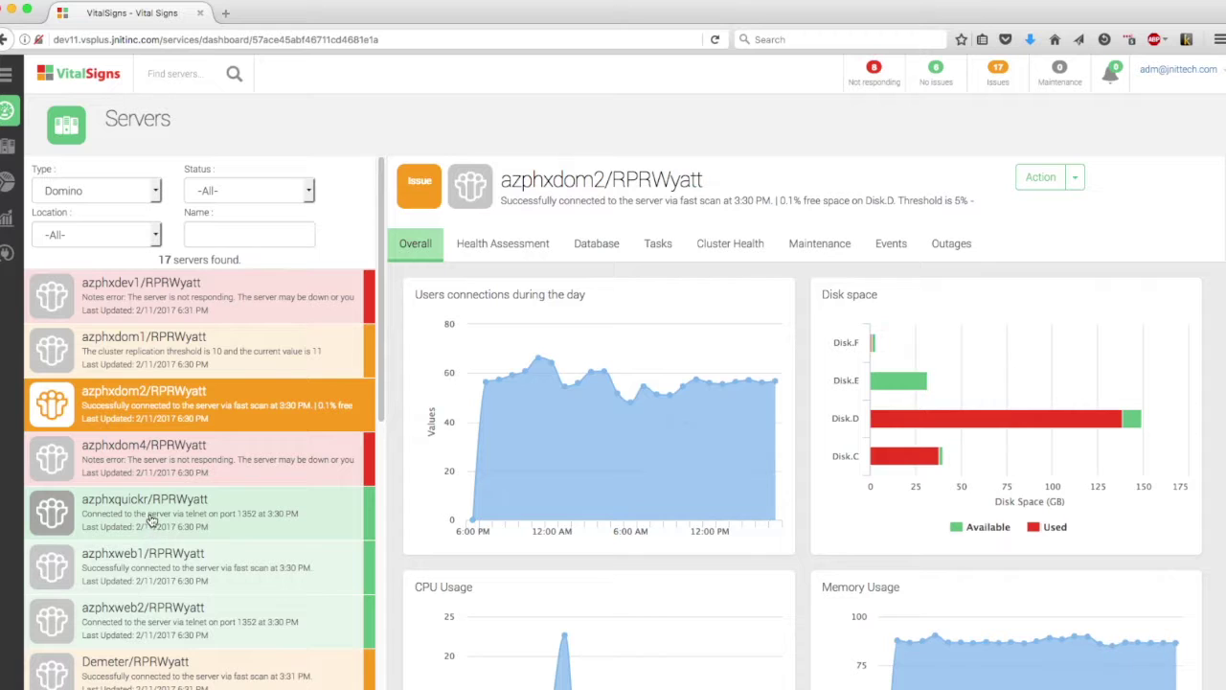
left_click(169, 574)
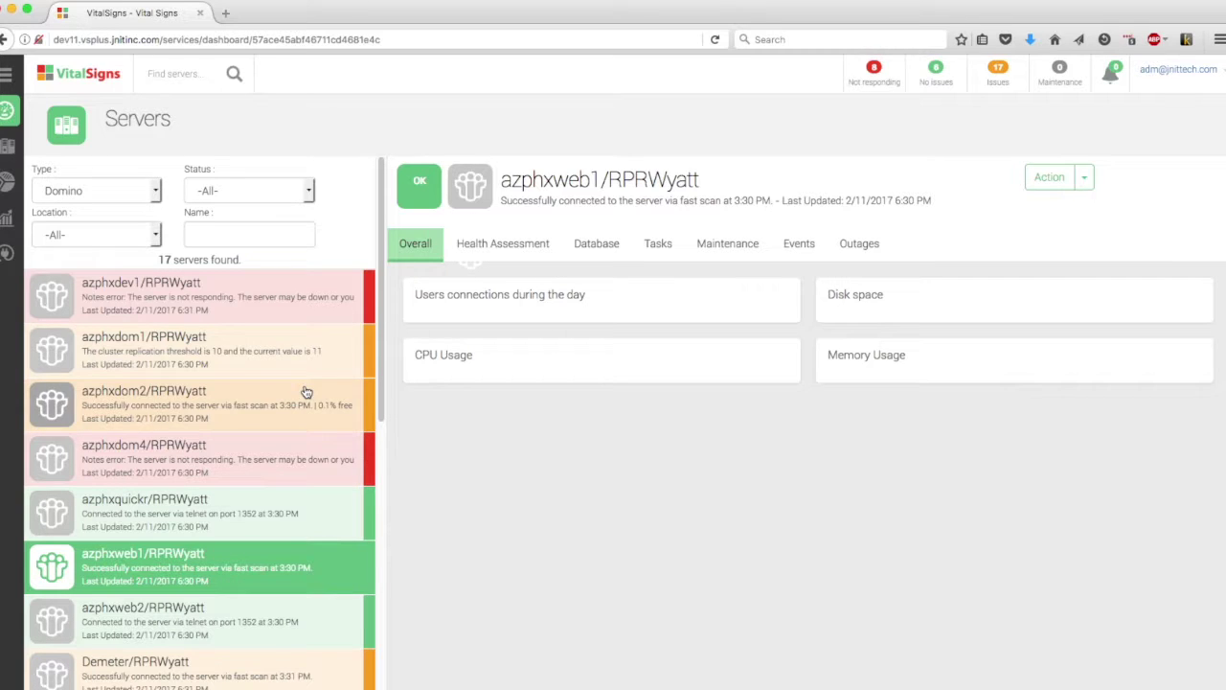
left_click(213, 353)
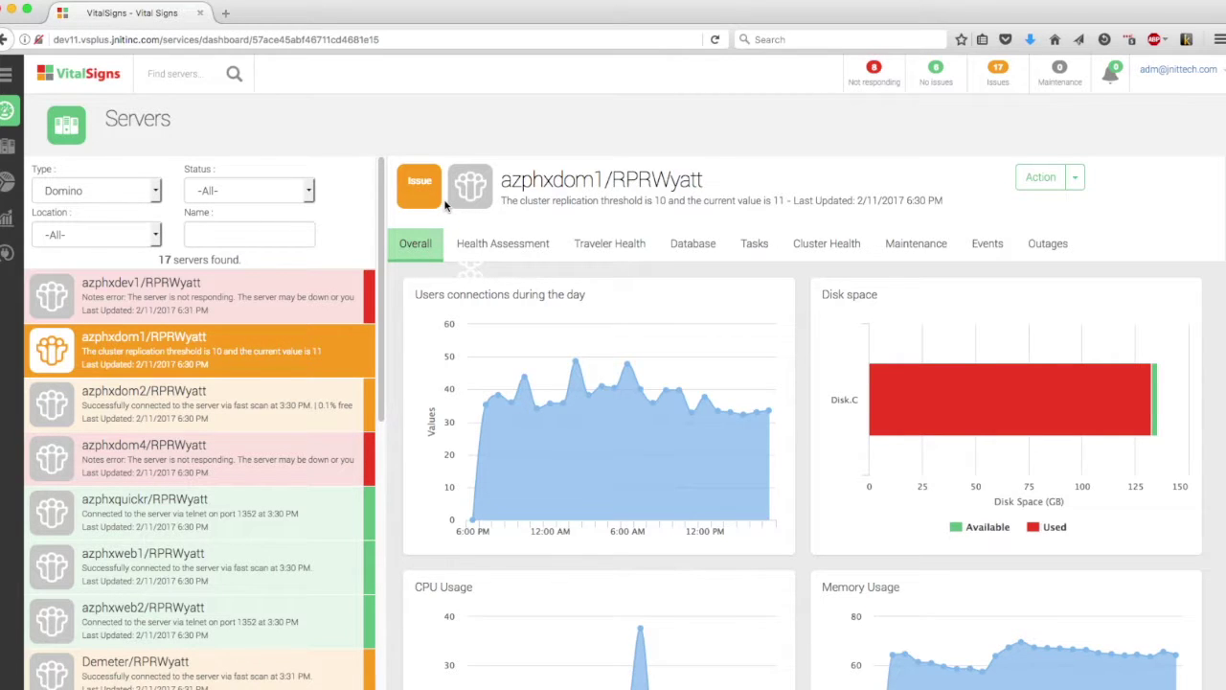
Step: Show the health assessment of azphxdom1 with a page size of 20 tests
scroll(499, 250, "down", 1)
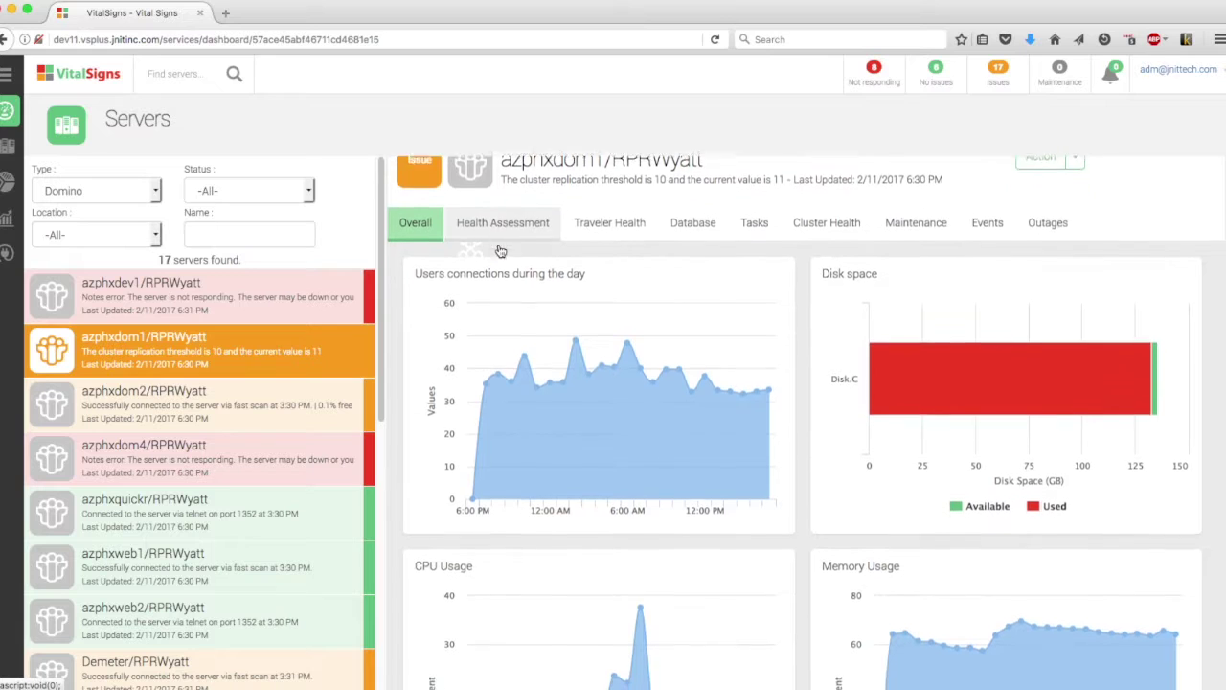
left_click(495, 218)
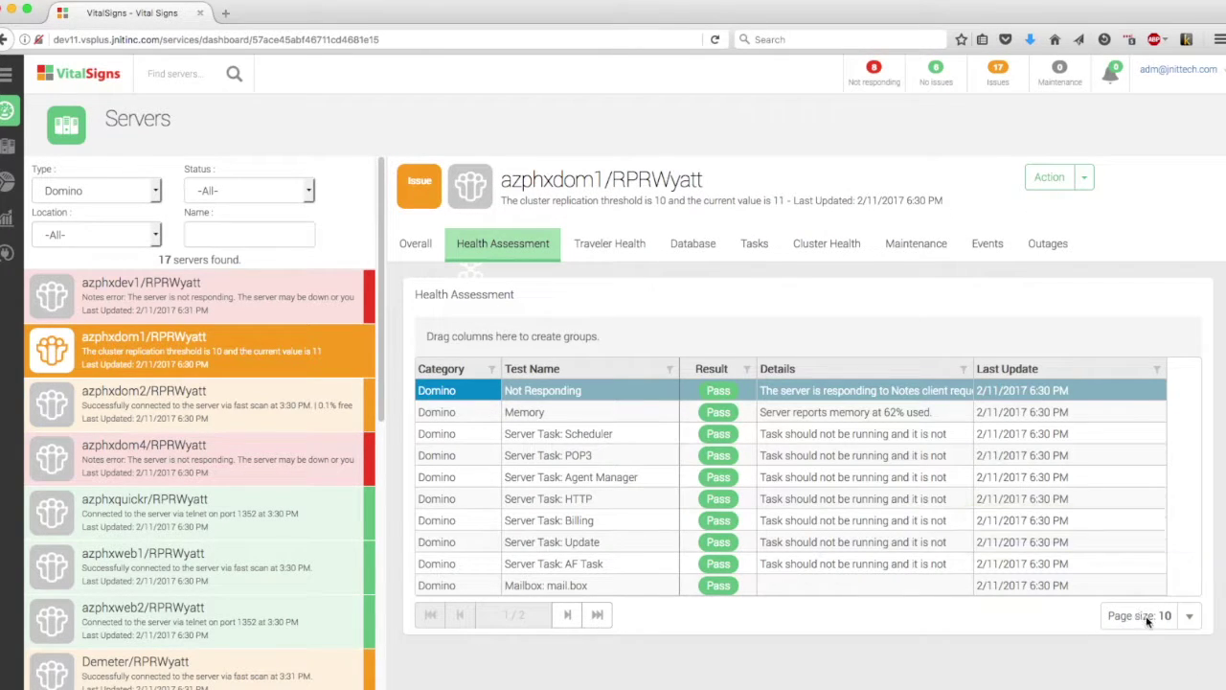
left_click(1178, 619)
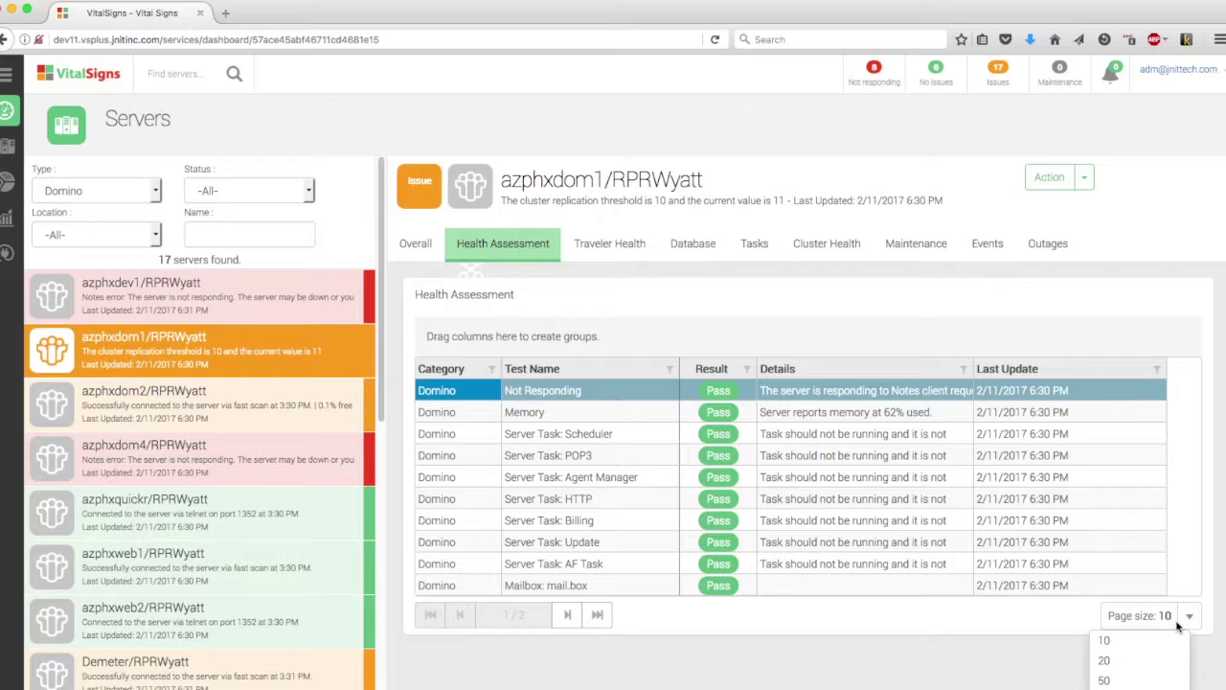
left_click(1117, 662)
scroll(1111, 642, "down", 3)
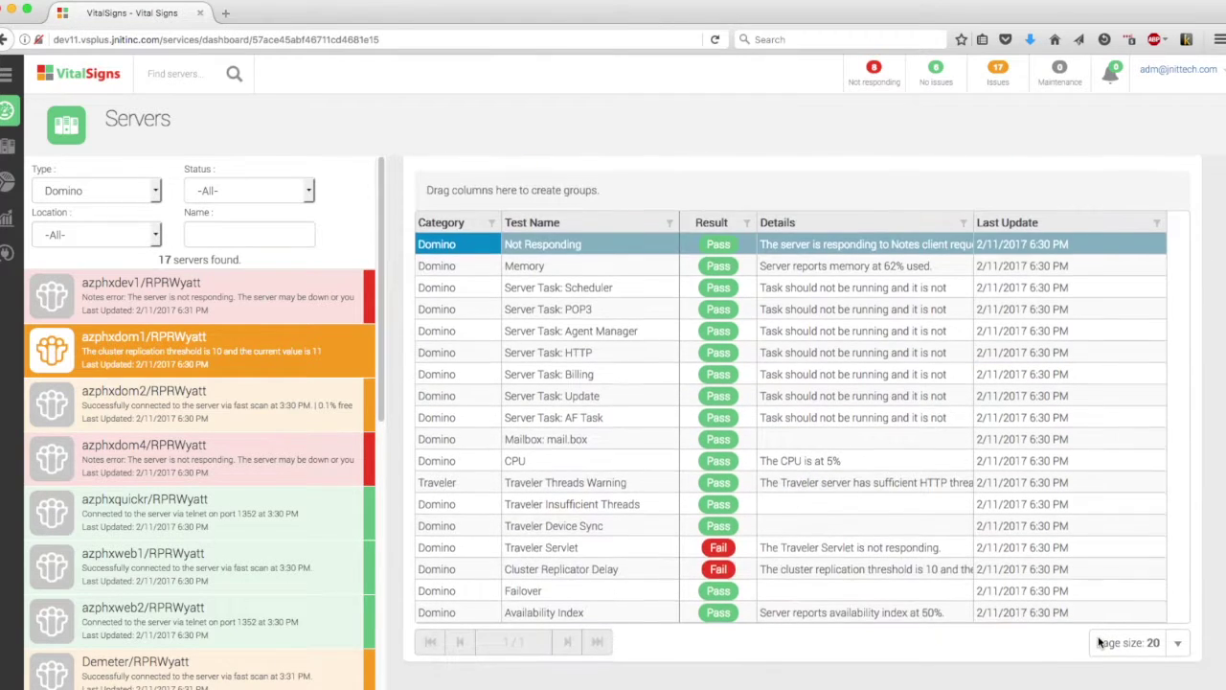
Step: Examine the health assessment tests of azphxdom1, including their results and details, down to the failed ones
scroll(1100, 643, "up", 3)
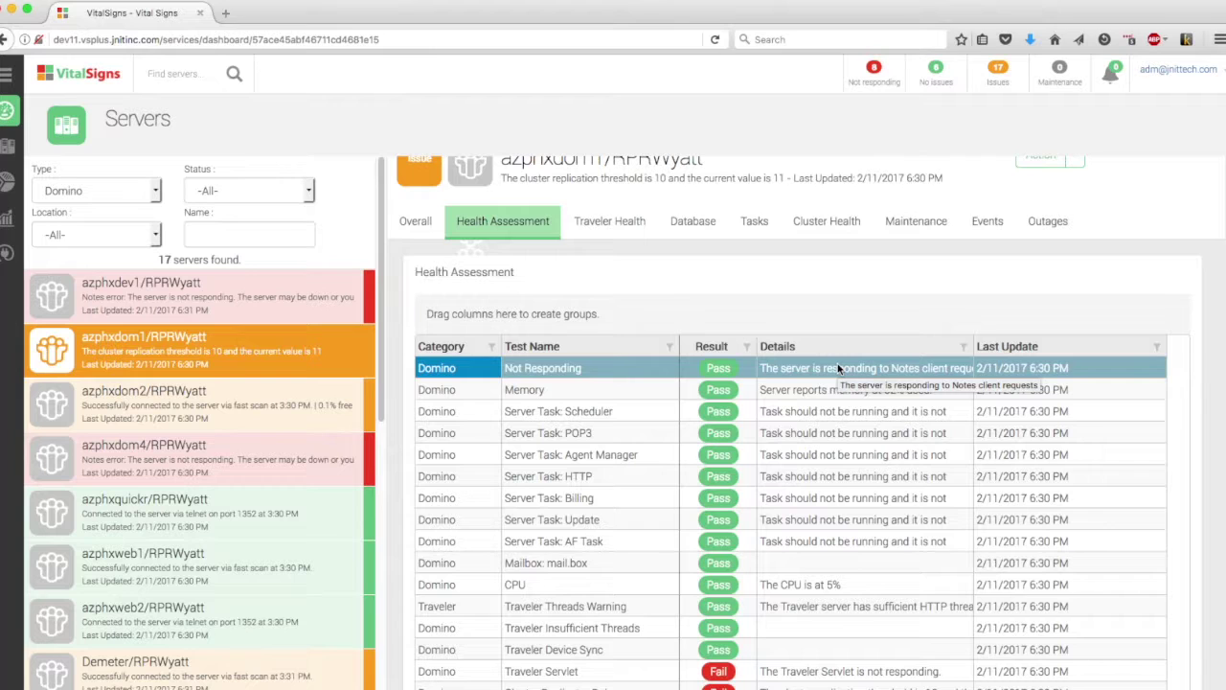
scroll(804, 402, "down", 2)
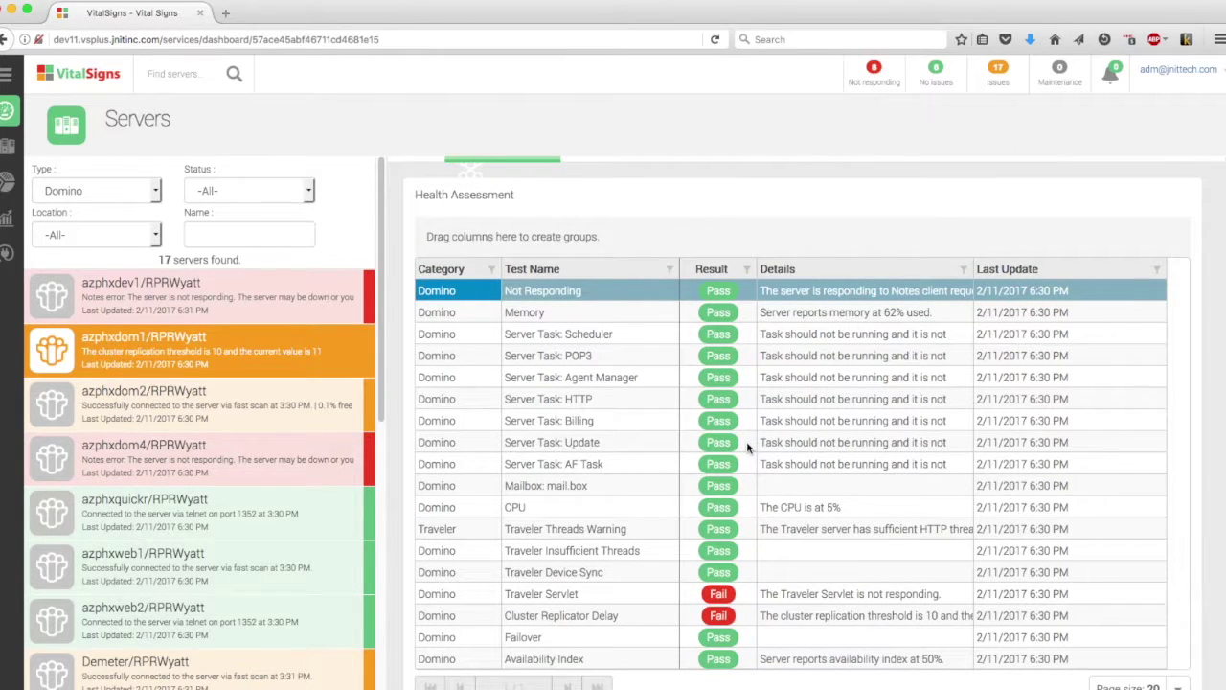
scroll(746, 441, "up", 2)
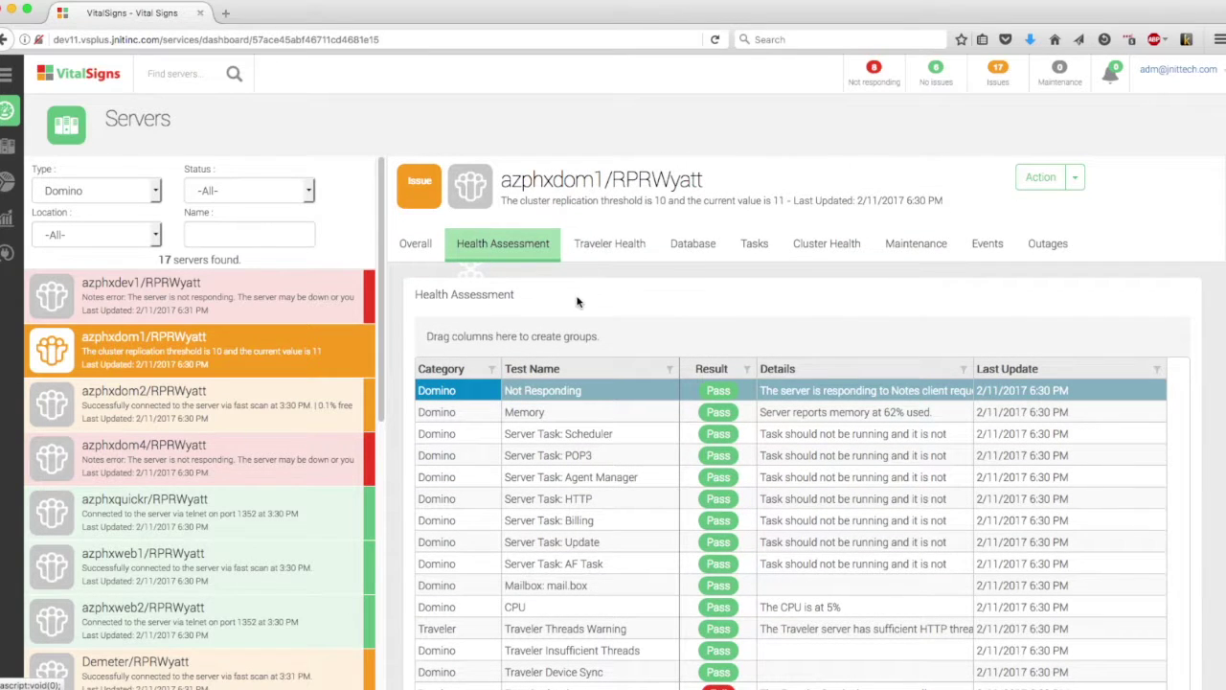
scroll(542, 379, "down", 3)
scroll(543, 379, "down", 1)
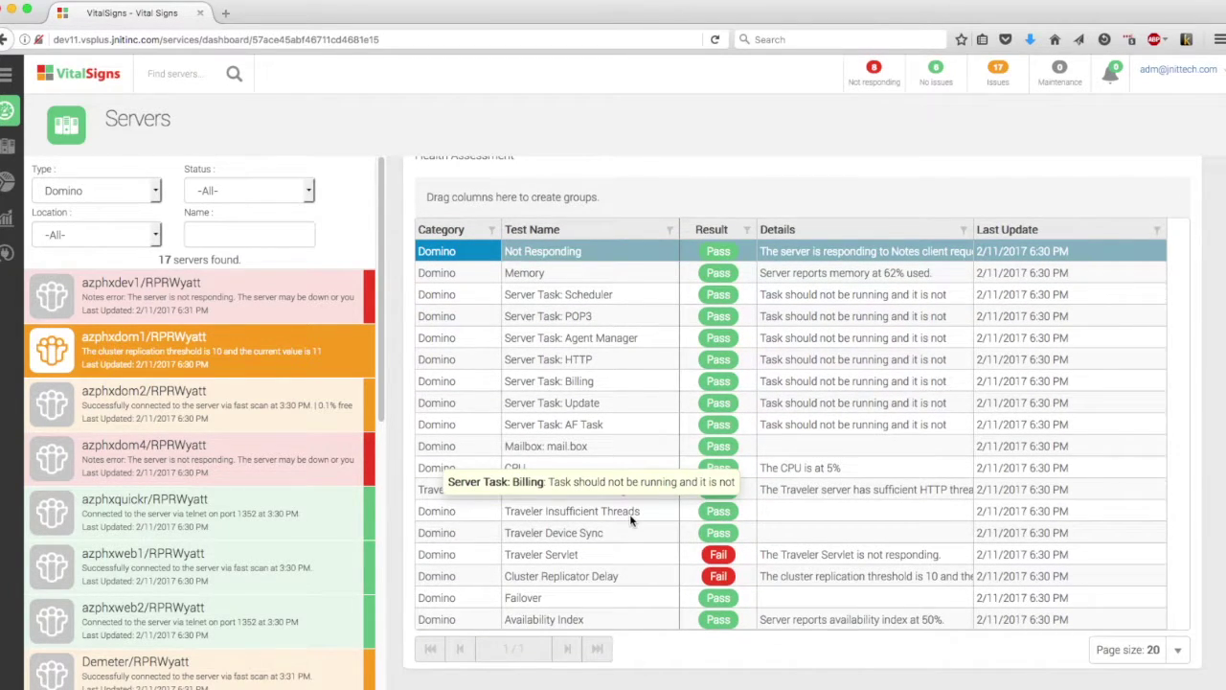
scroll(623, 551, "up", 3)
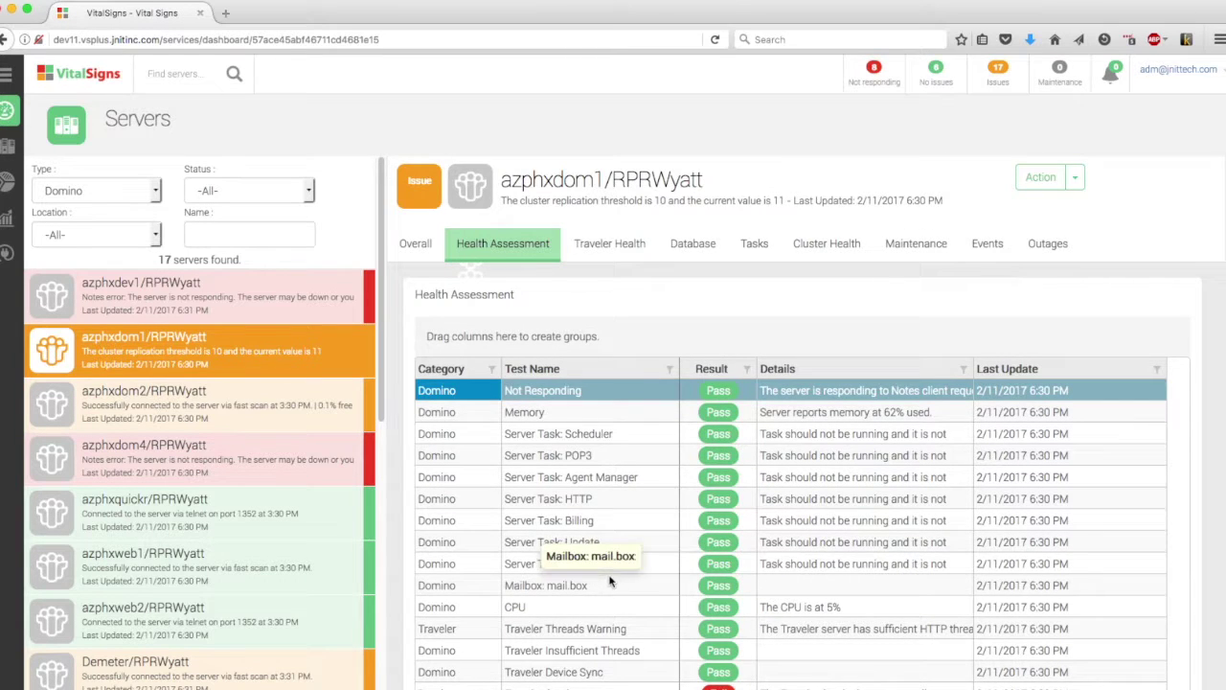
scroll(575, 498, "down", 1)
scroll(696, 314, "down", 3)
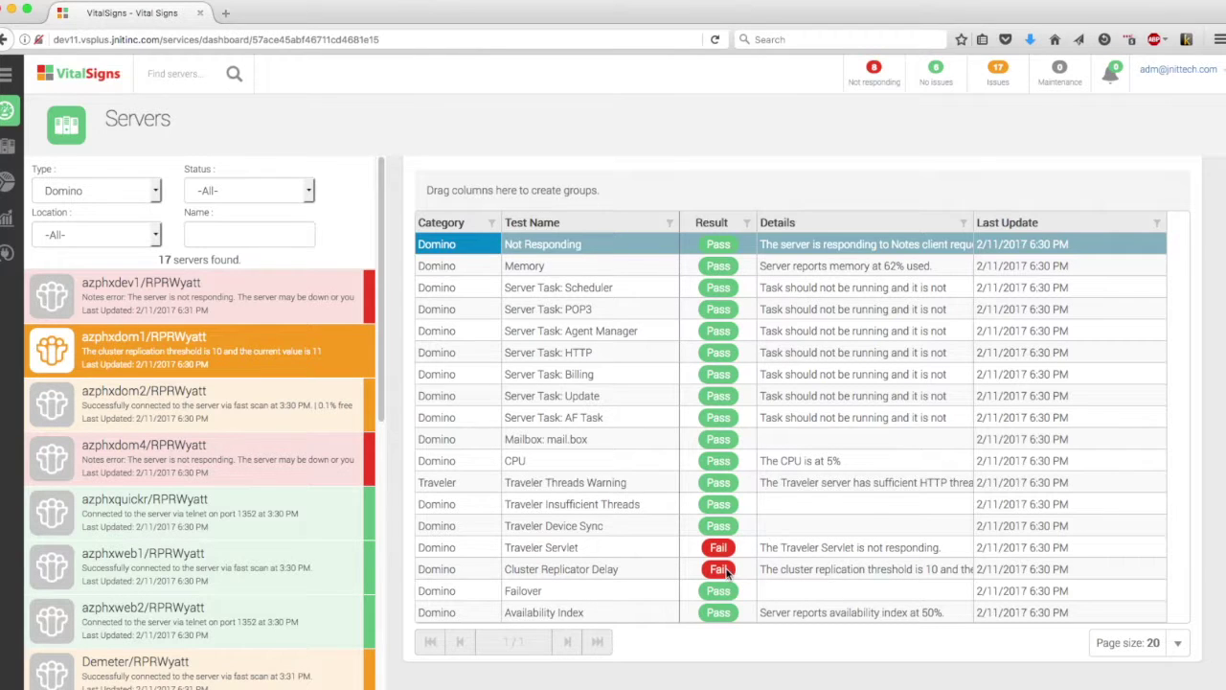
scroll(623, 460, "up", 3)
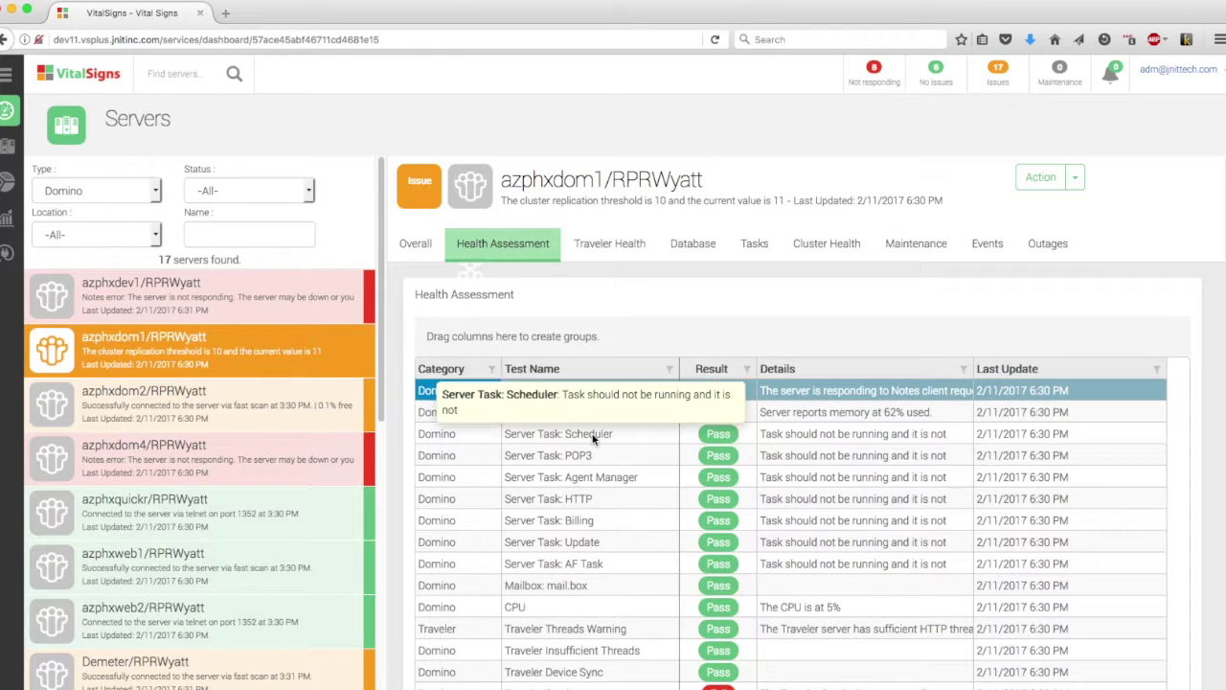
Step: Examine the Traveler health of azphxdom1: device syncs, HTTP sessions, allocated Java and C memory, and the mail servers table
left_click(605, 247)
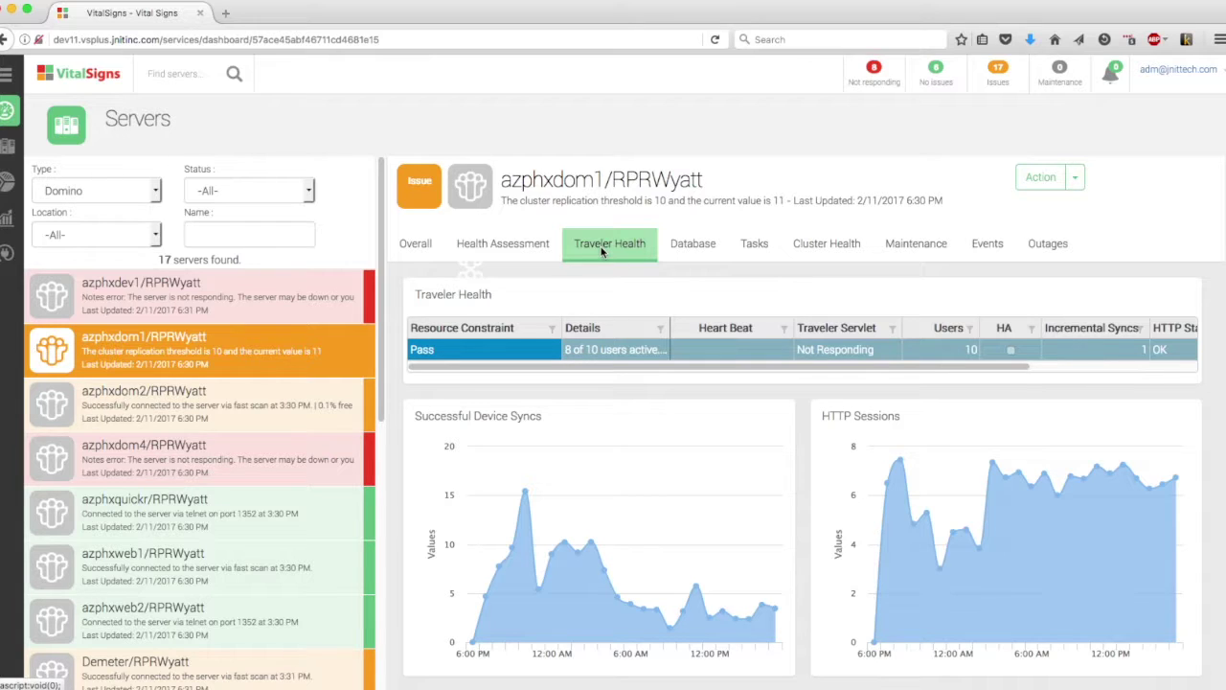
mouse_move(696, 593)
mouse_move(1071, 570)
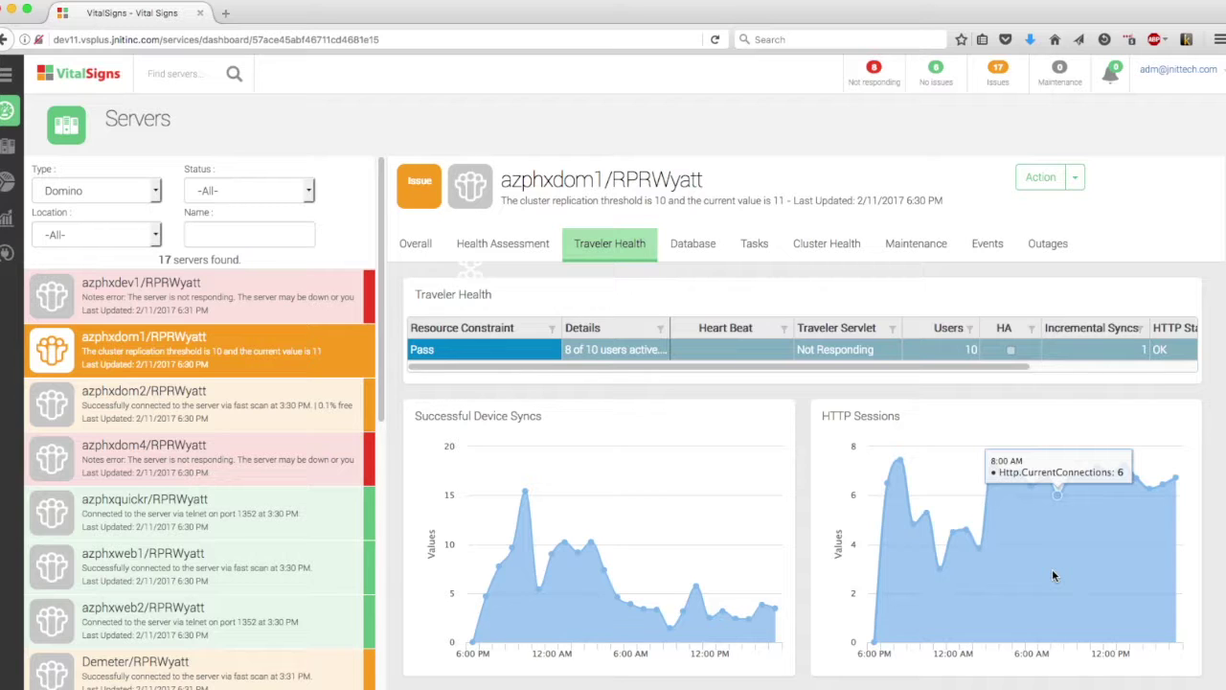
scroll(1031, 571, "down", 5)
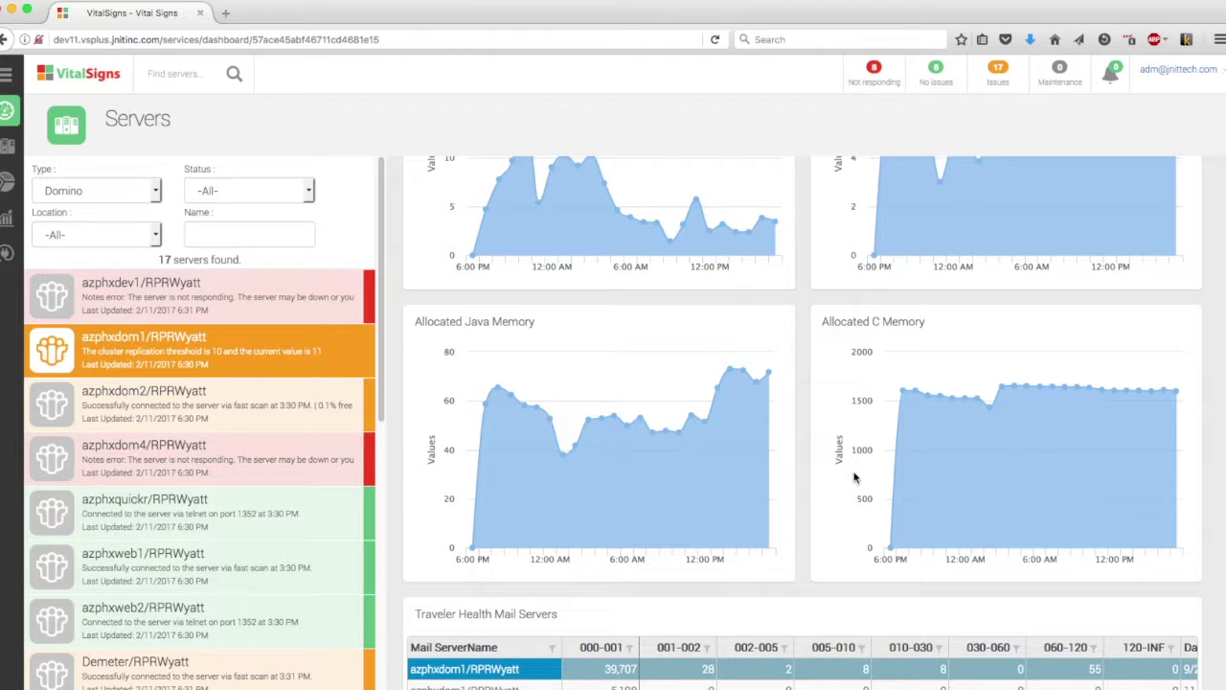
scroll(855, 479, "down", 2)
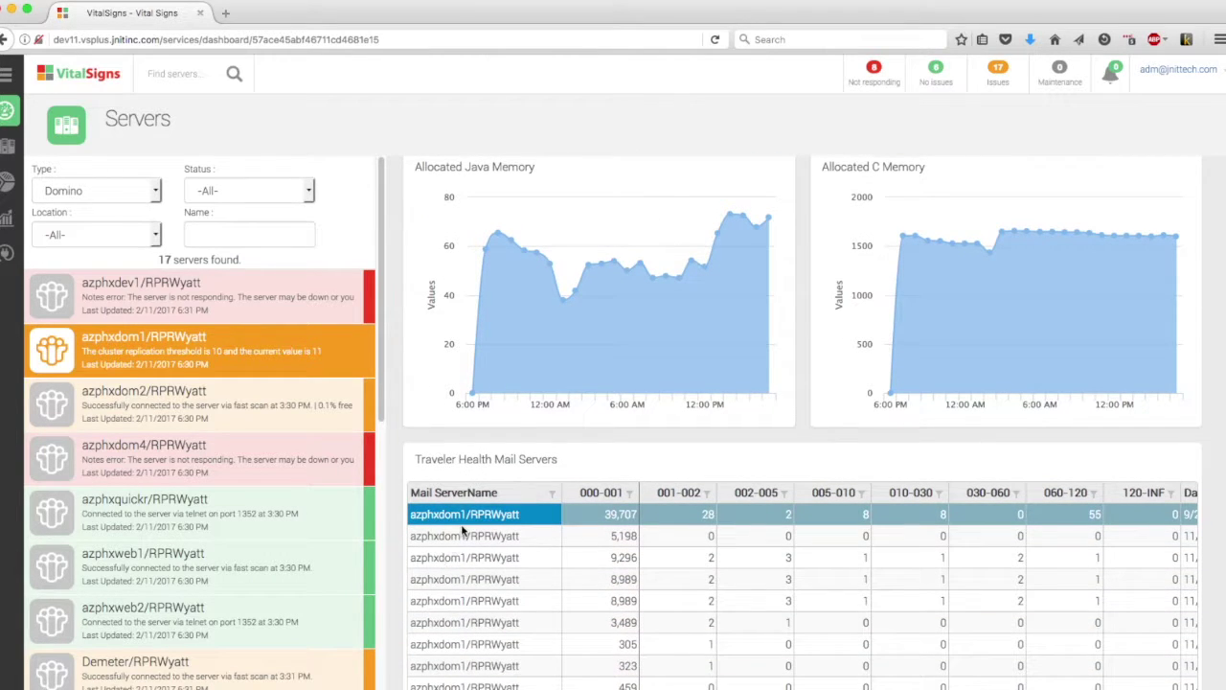
scroll(462, 530, "down", 1)
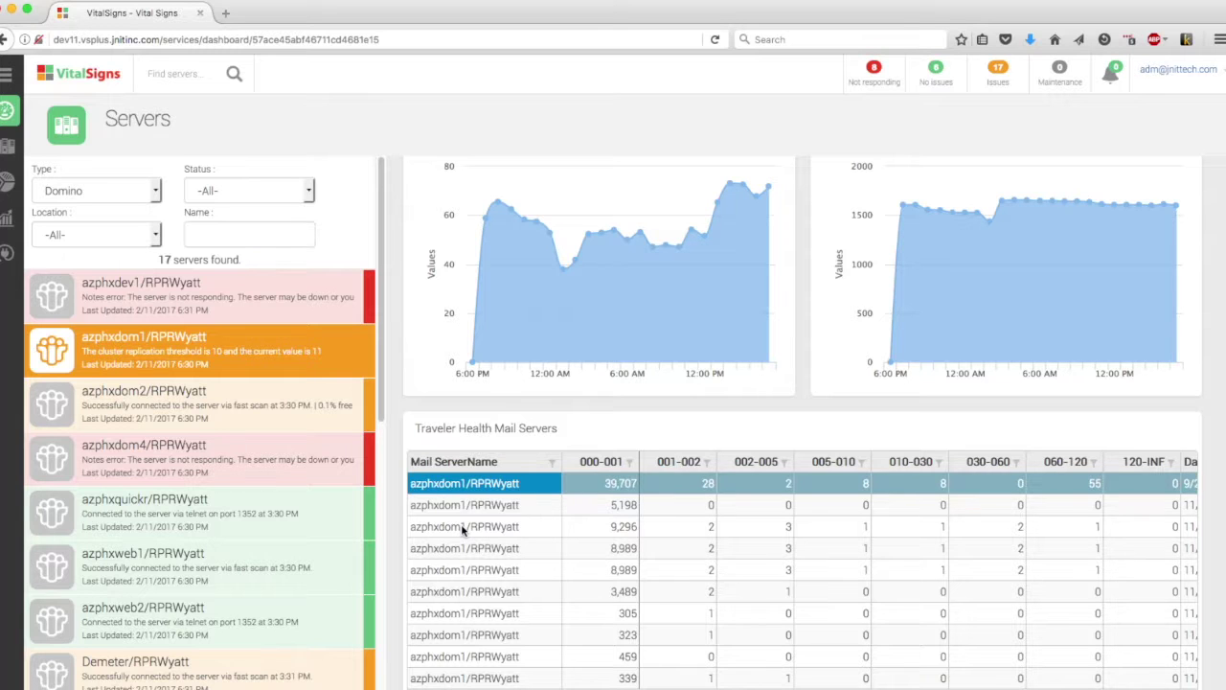
scroll(463, 530, "up", 3)
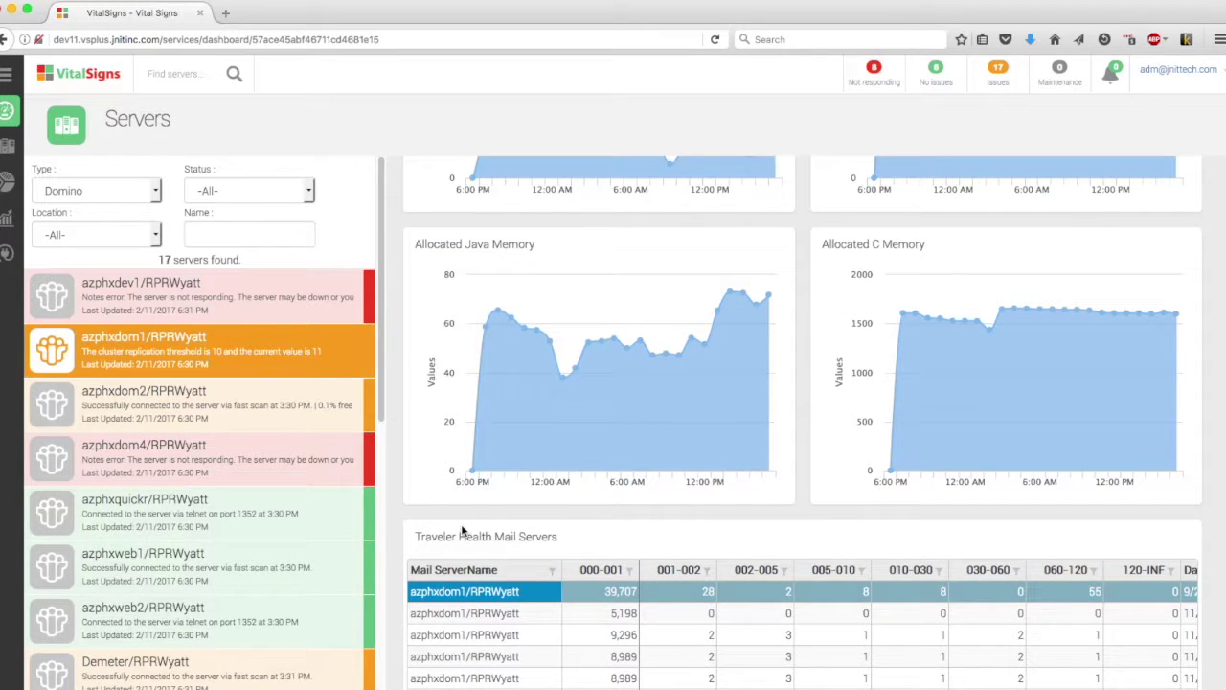
left_click(462, 534)
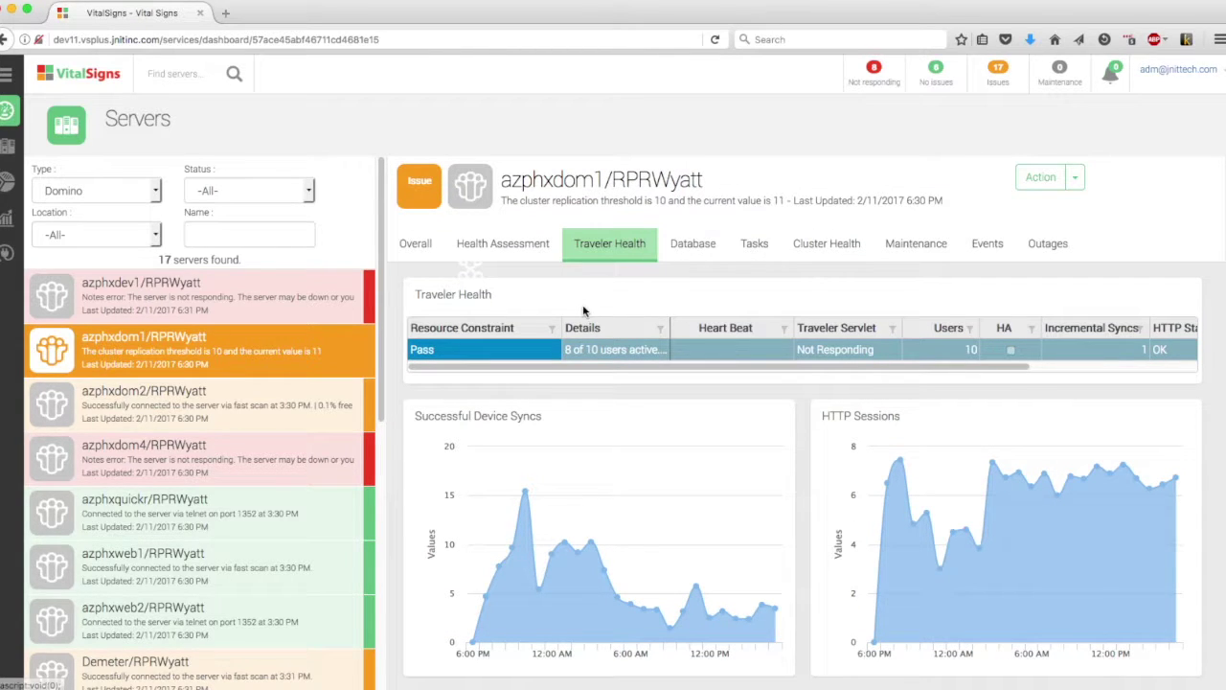
Step: Open the configurator's Domino server import page and highlight the Domino Directory Server value
mouse_move(6, 252)
left_click(6, 253)
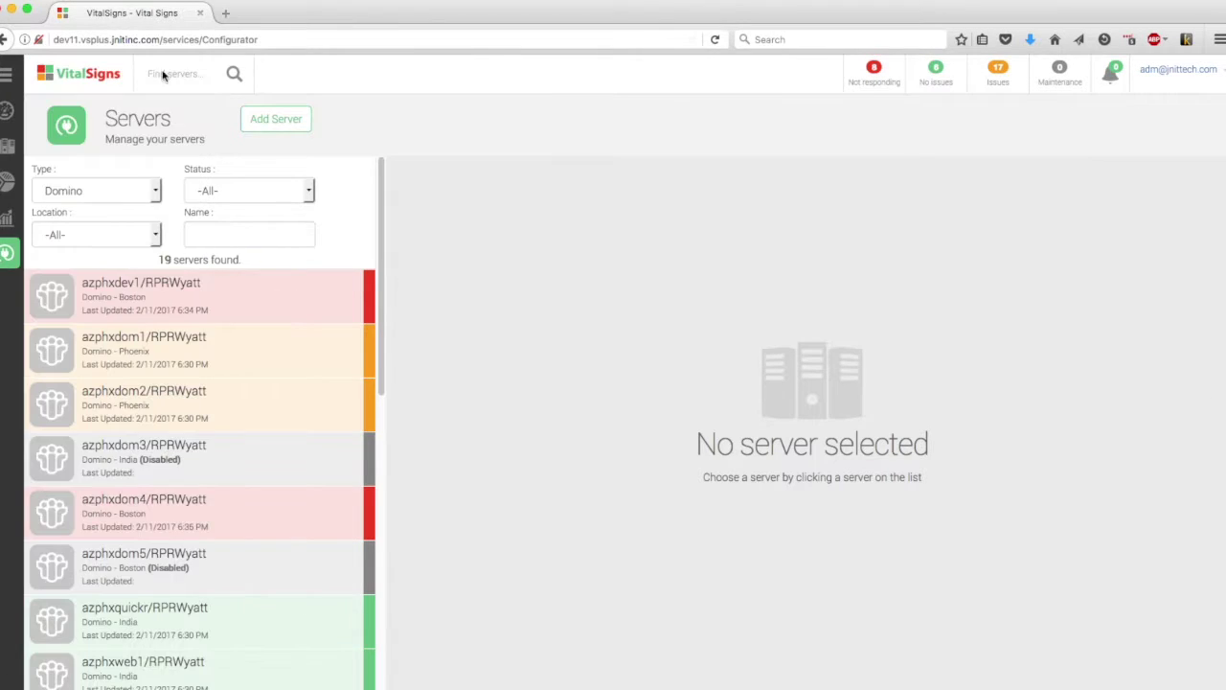
left_click(6, 77)
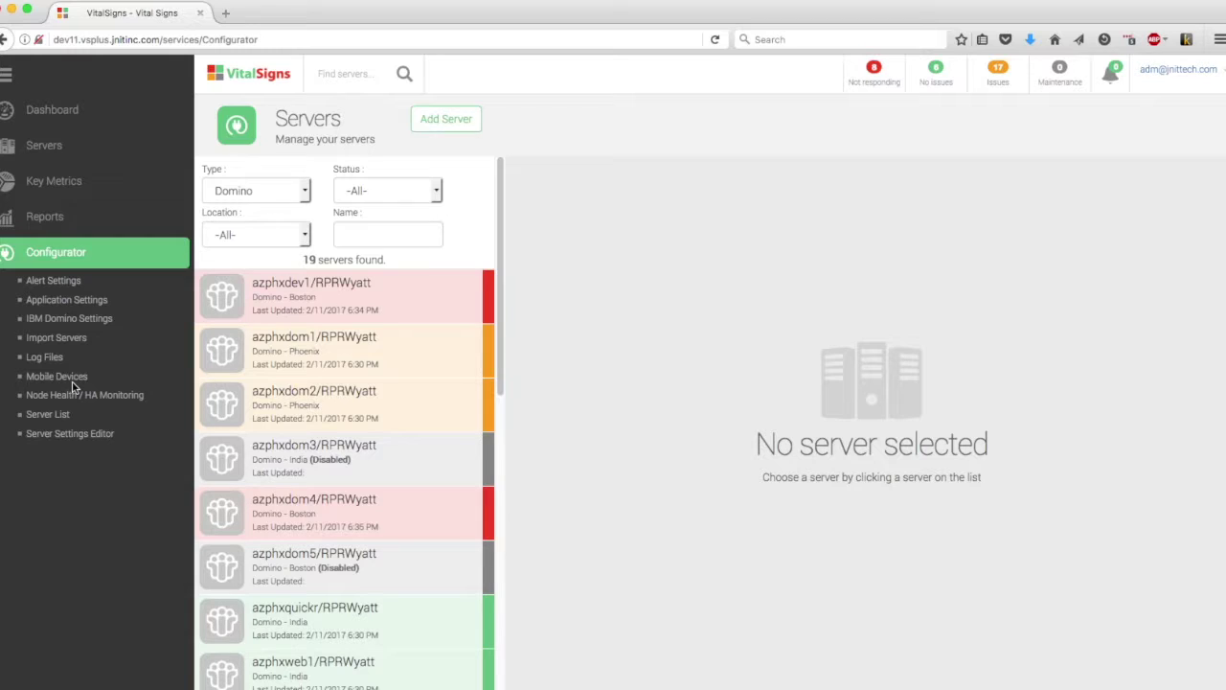
left_click(63, 341)
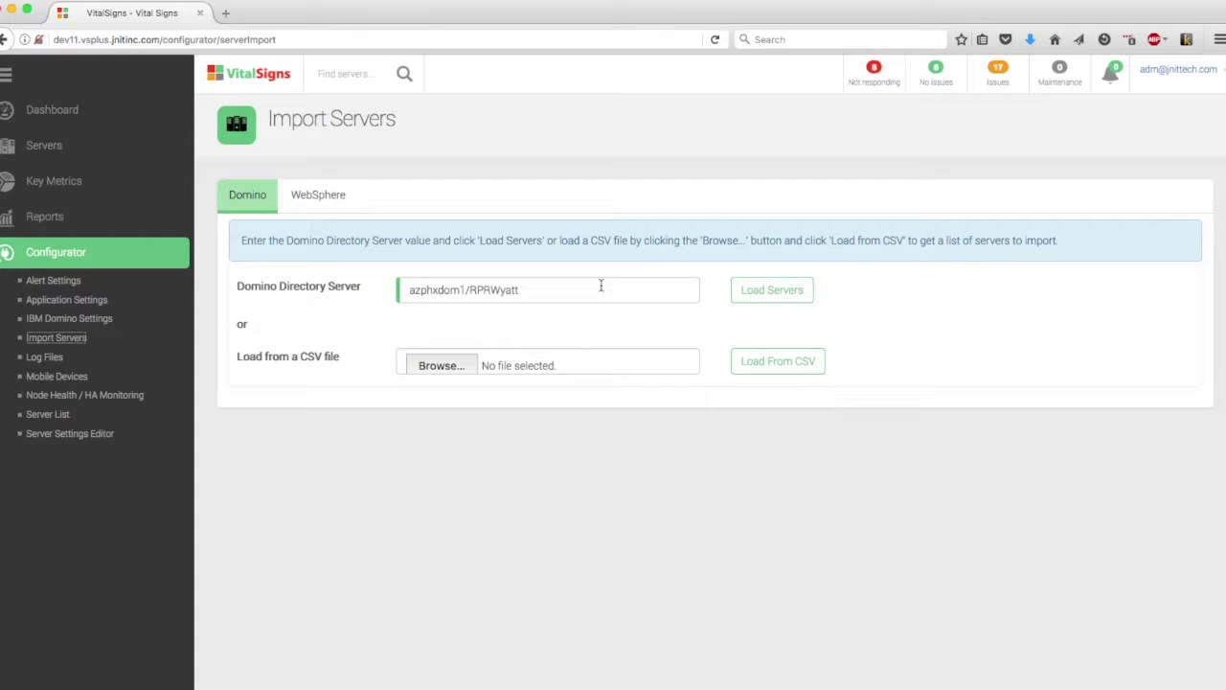
left_click_drag(540, 290, 427, 291)
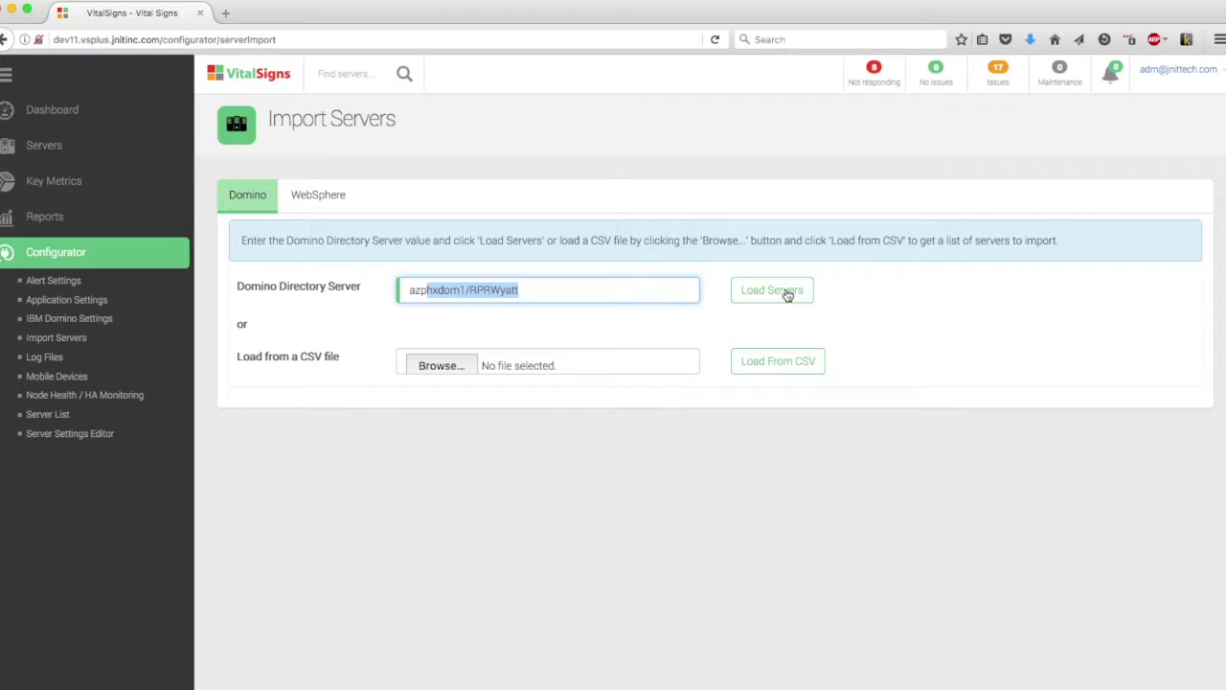
Step: Open the general IBM Domino settings in the configurator and focus the Notes ID File path
left_click(69, 326)
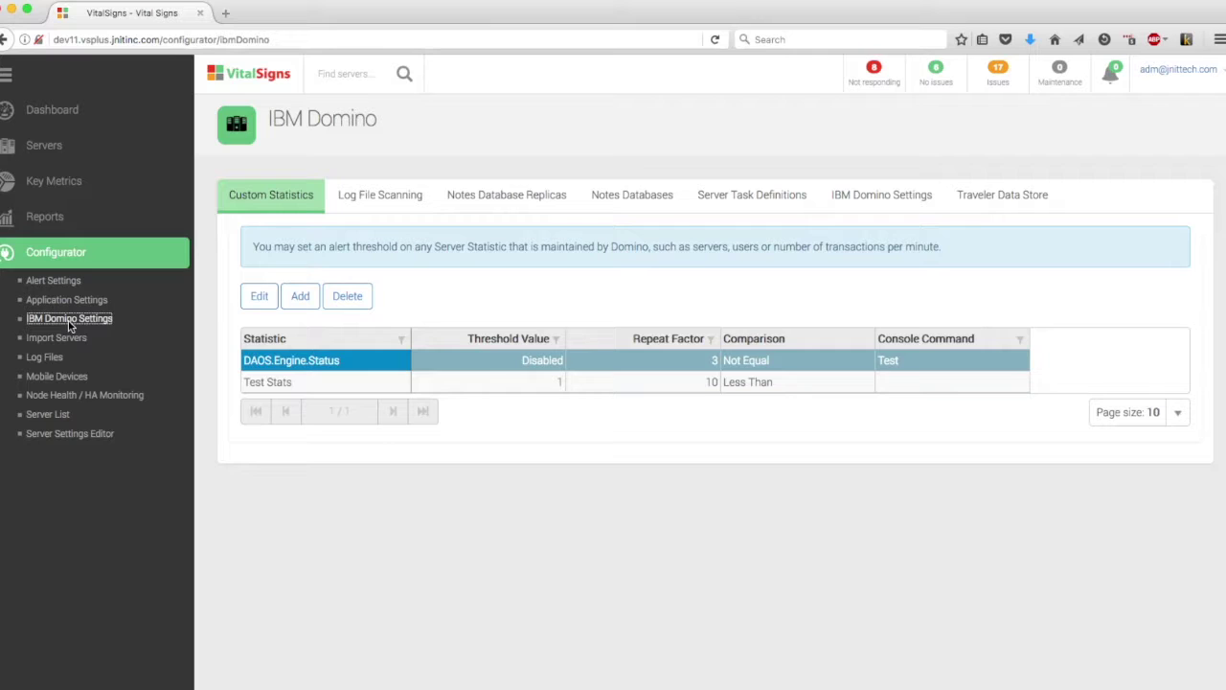
left_click(905, 198)
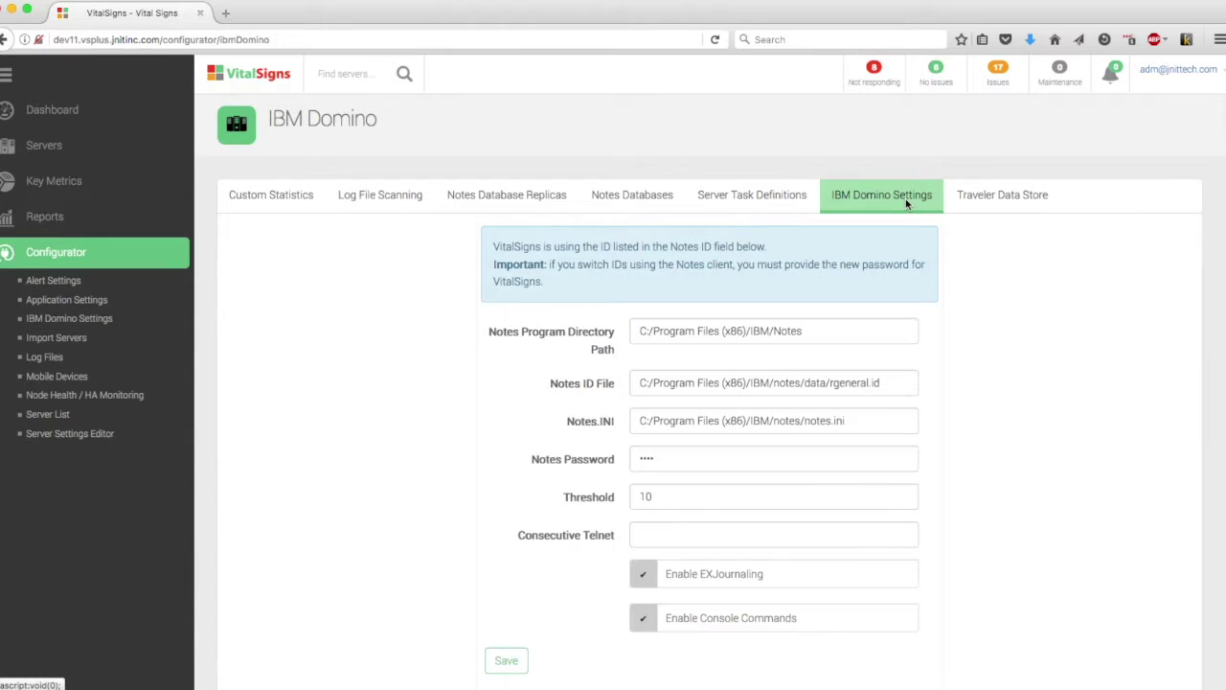
left_click(899, 384)
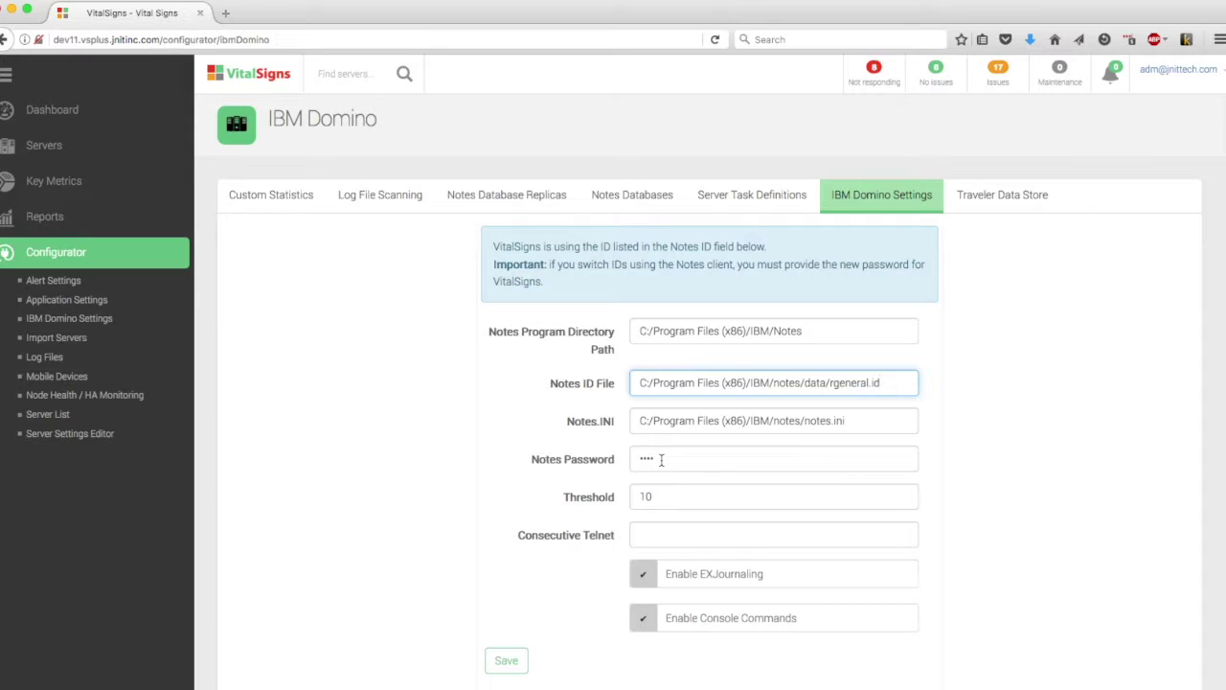
Step: Review the monitored server task definitions, Notes databases and Notes database replicas in the IBM Domino configuration
left_click(745, 199)
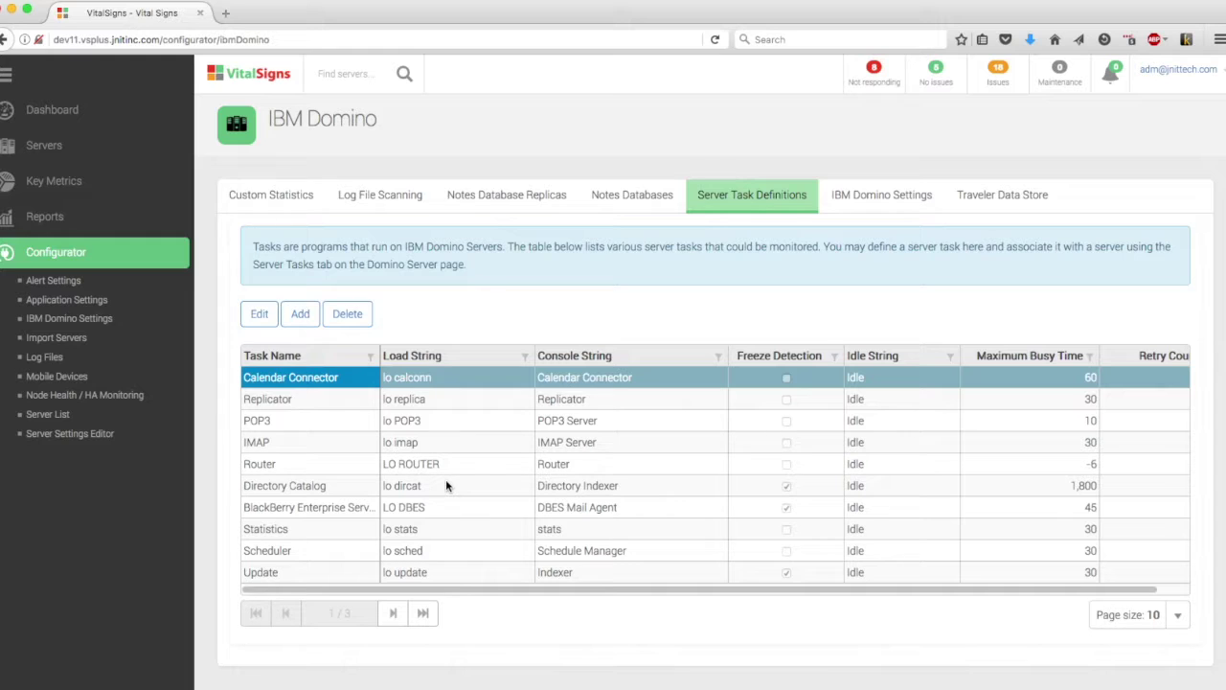
left_click(623, 204)
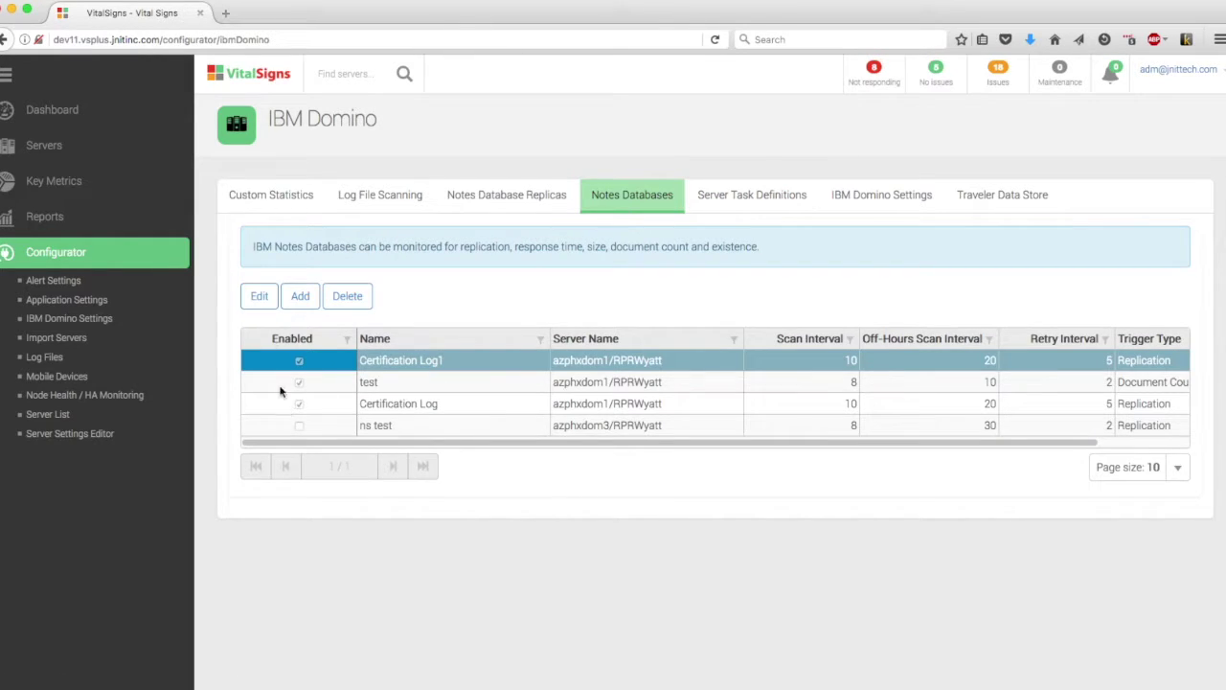
left_click(500, 203)
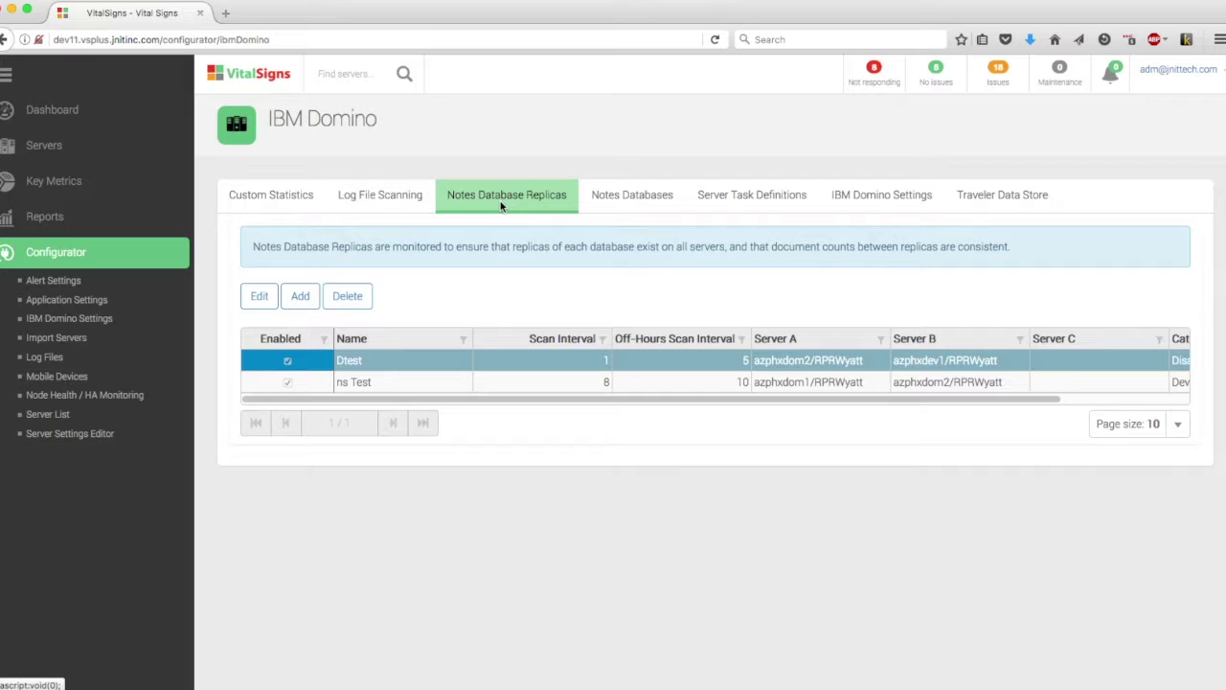
Step: Review the log file scanning event definitions and the custom statistics of the IBM Domino configuration, selecting the Test Stats entry
left_click(387, 203)
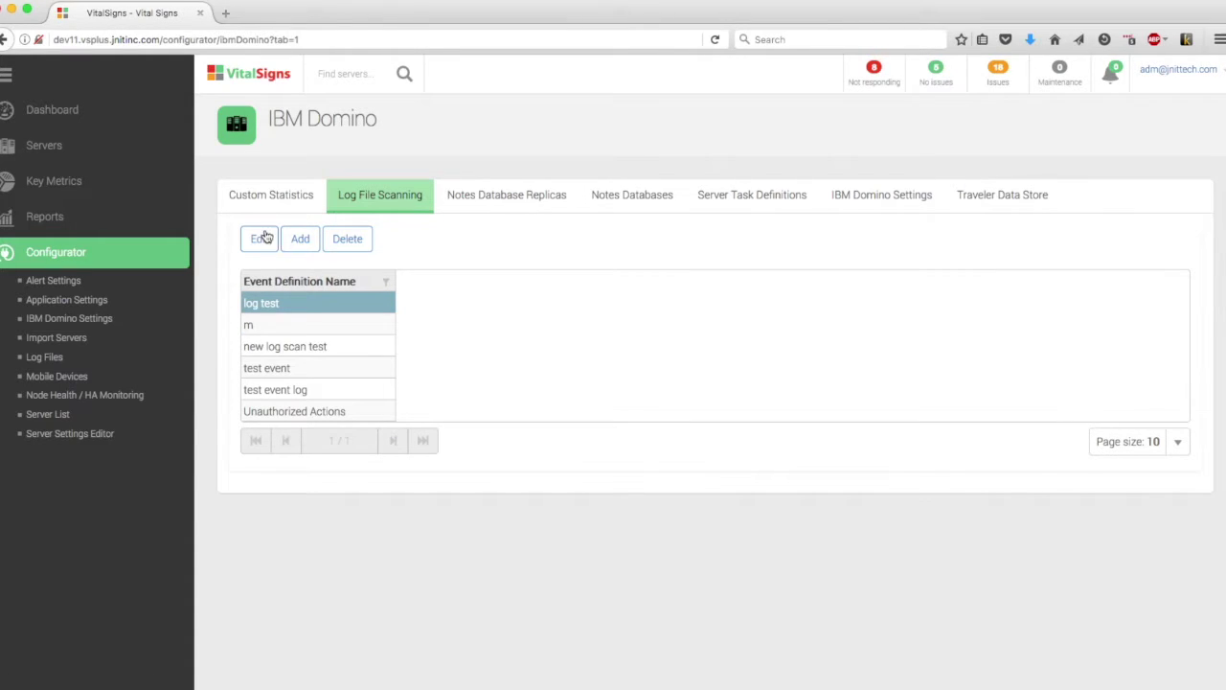
left_click(273, 197)
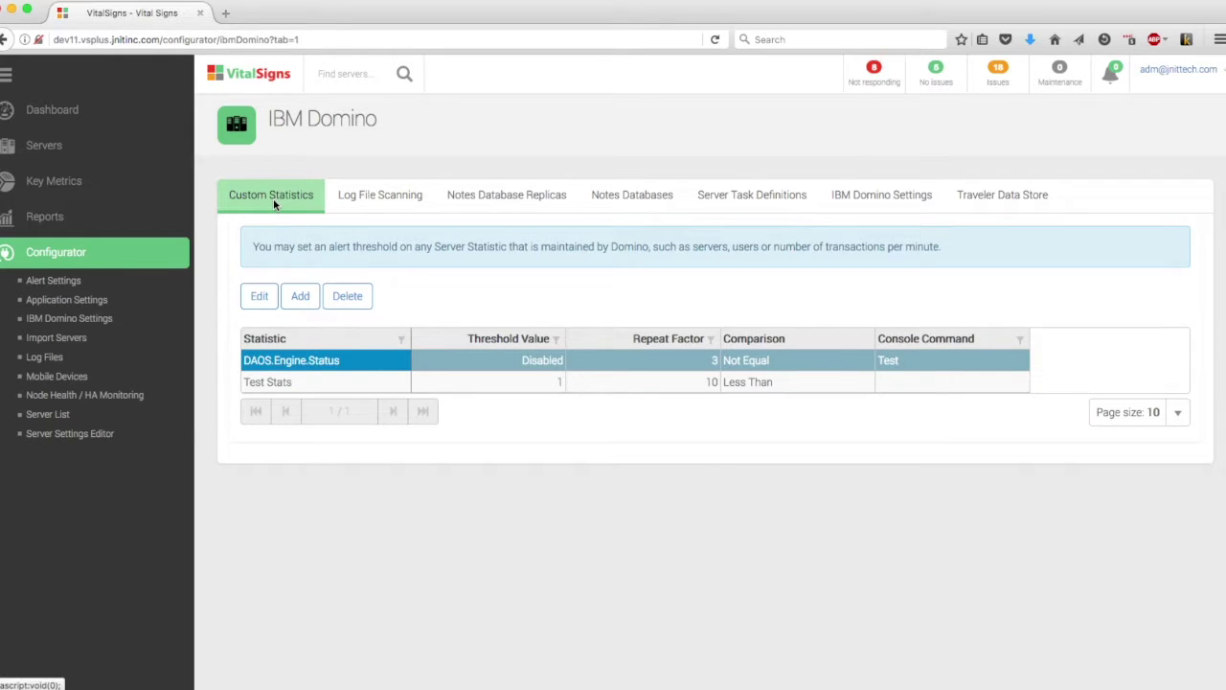
left_click(288, 381)
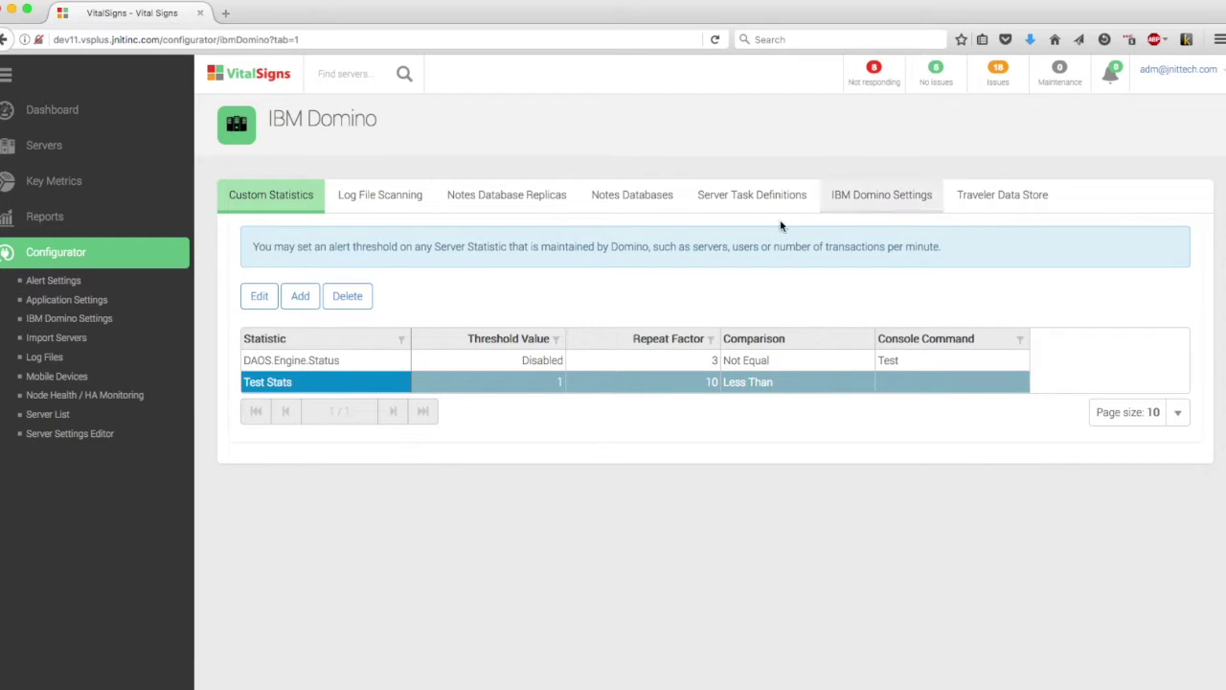
left_click(42, 324)
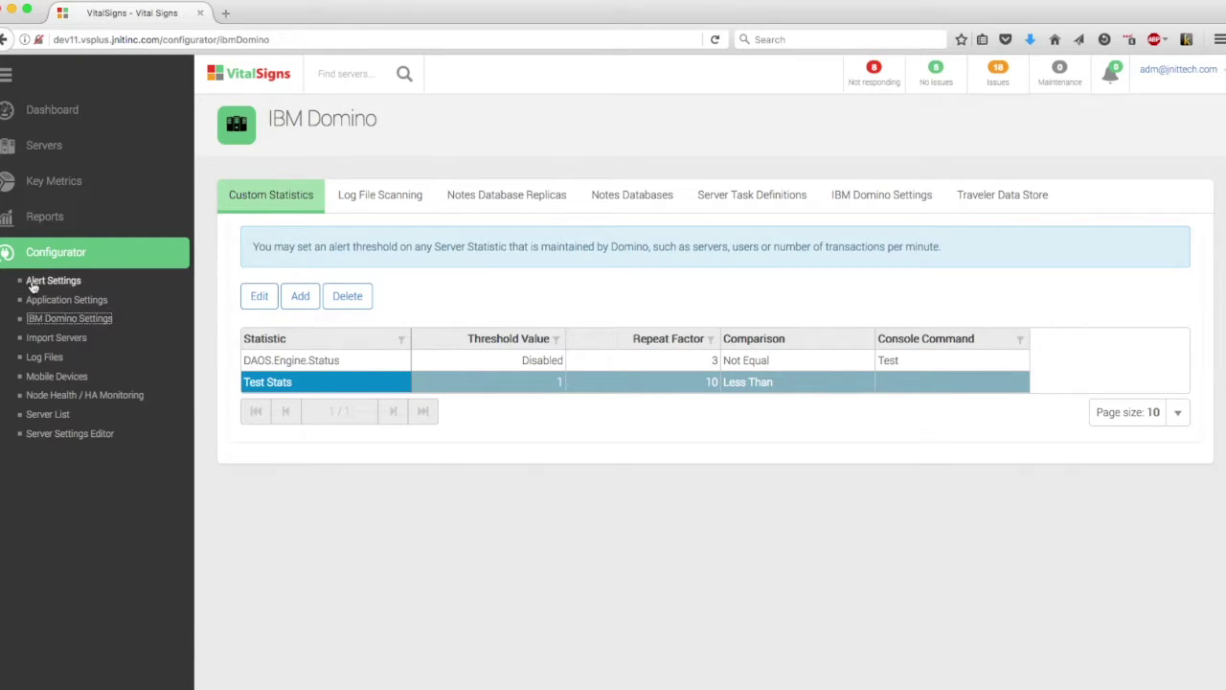
Step: Open the configurator's server list, filter it to type Domino, and open azphxdom1/RPRWyatt
left_click(45, 415)
scroll(296, 503, "down", 5)
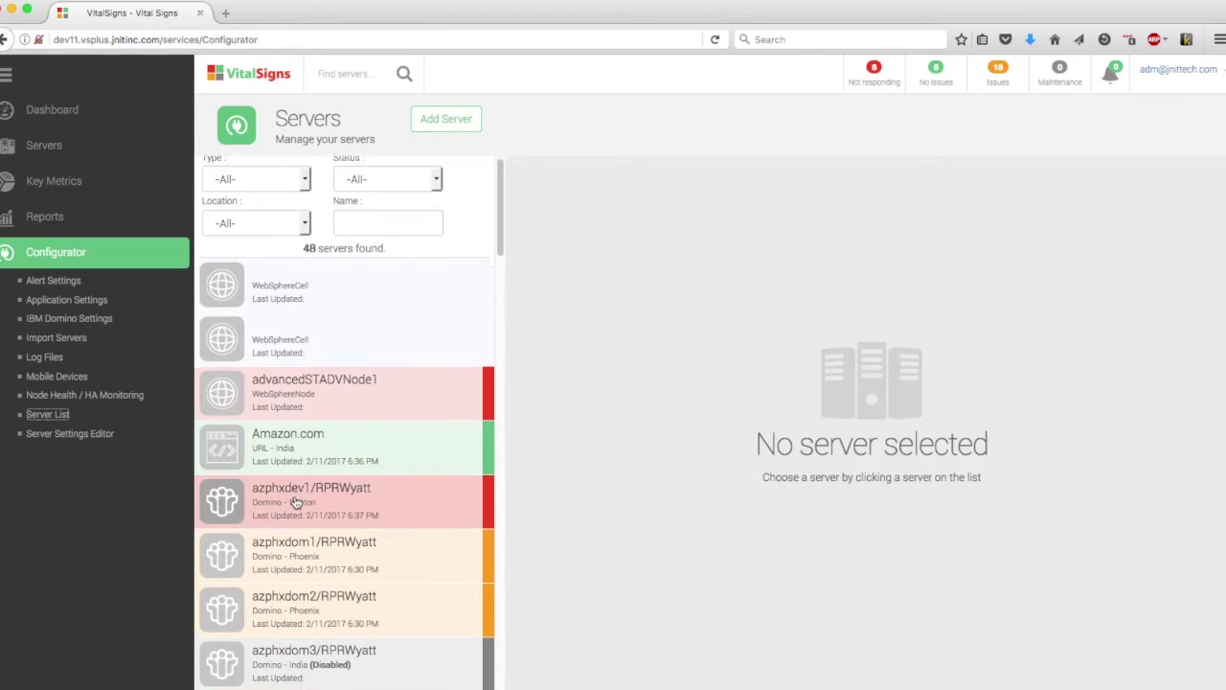
scroll(268, 402, "up", 5)
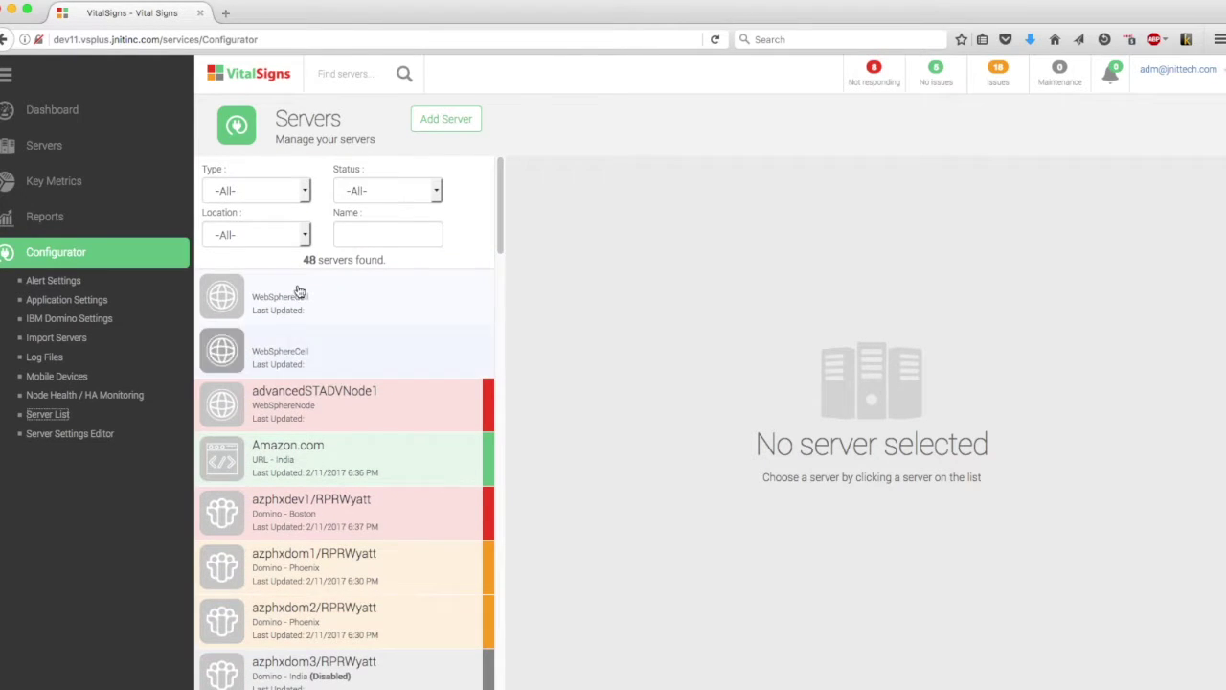
left_click(272, 191)
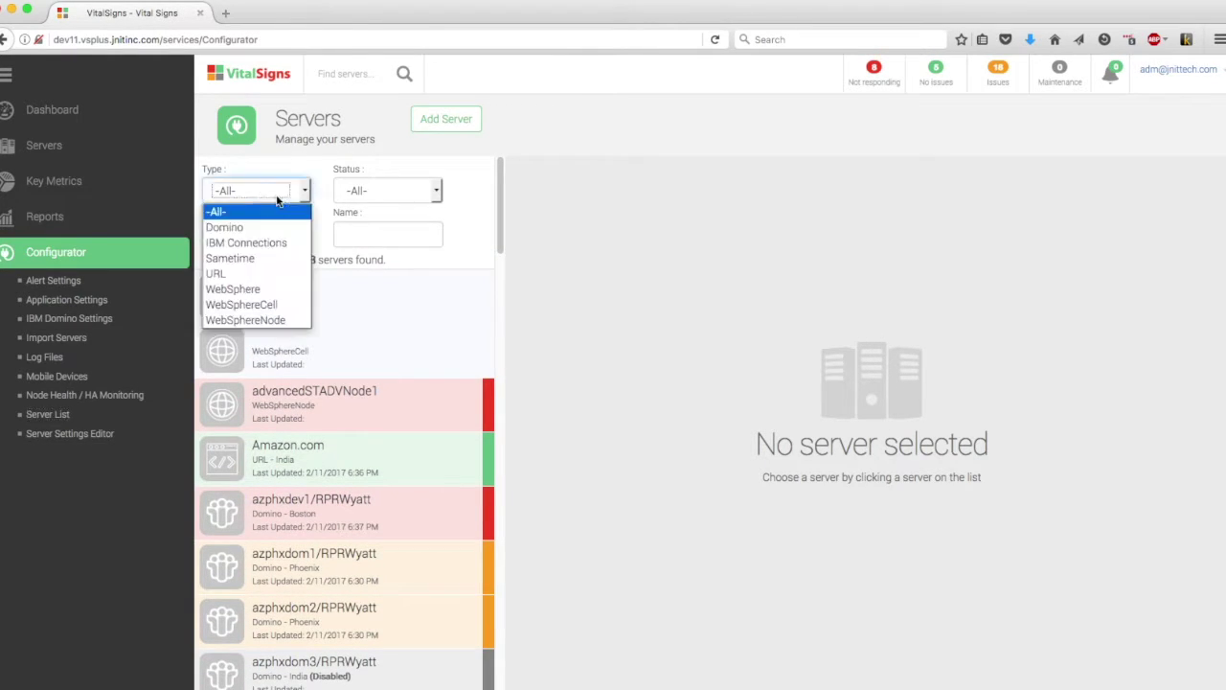
left_click(230, 227)
left_click(347, 353)
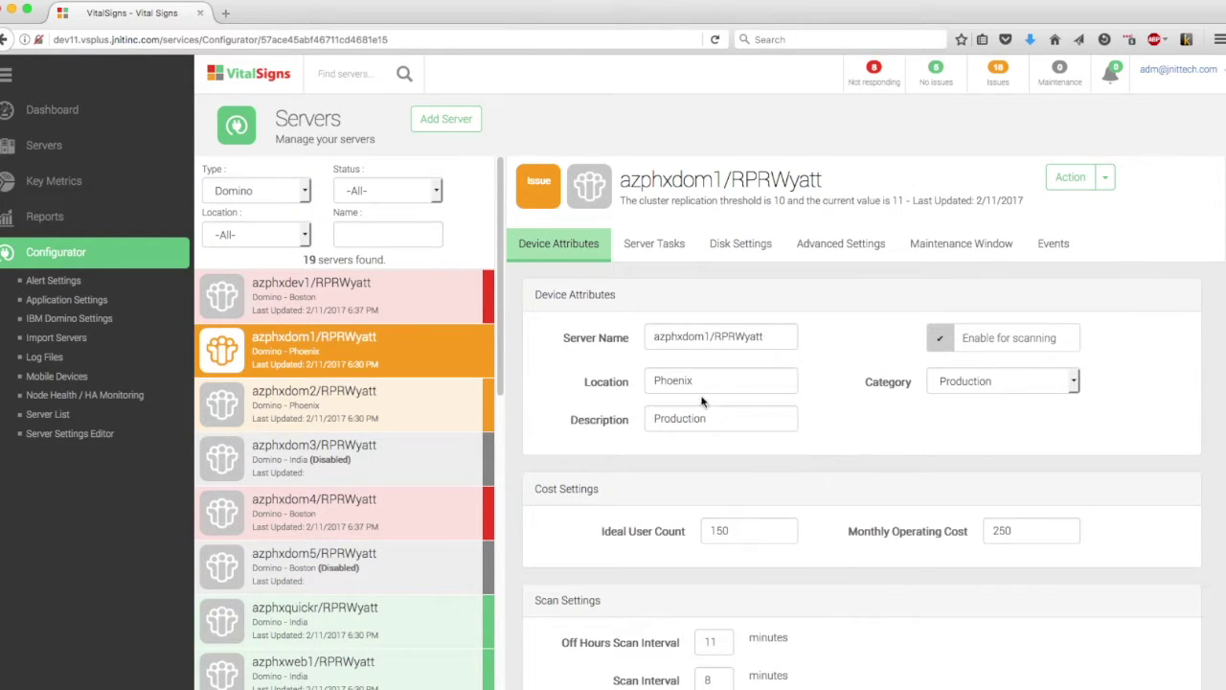
Step: Review azphxdom1's device attributes, including its cost, scan, mail and Traveler settings
scroll(726, 501, "down", 3)
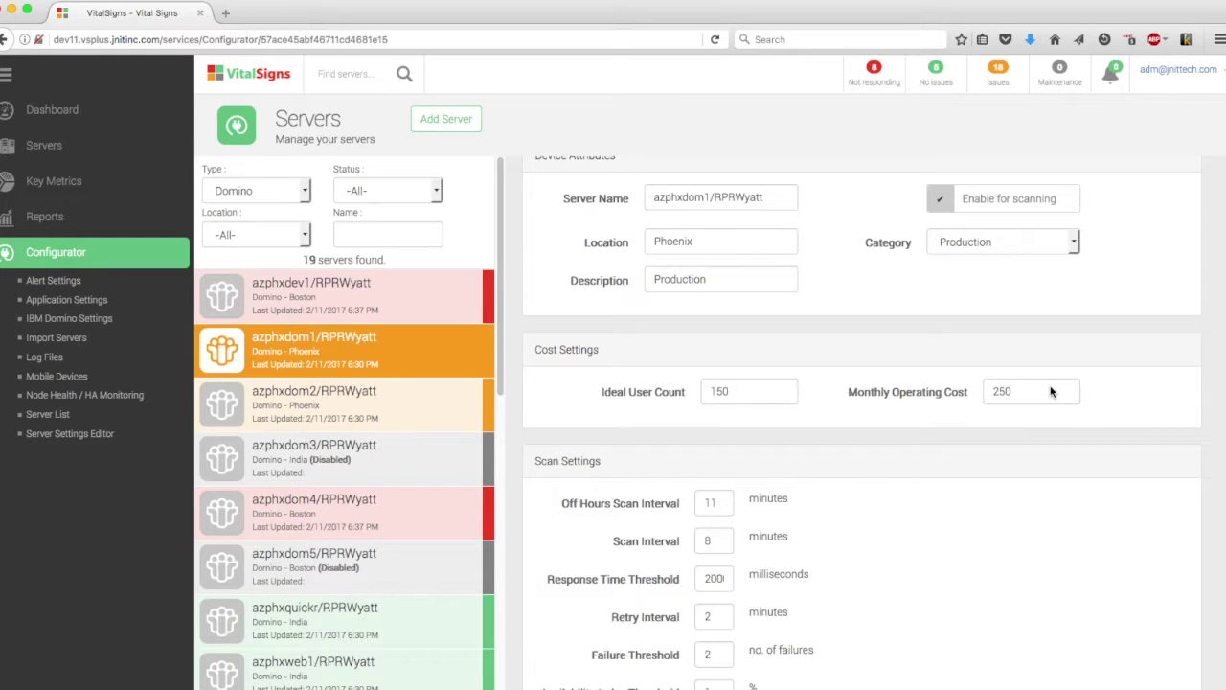
scroll(668, 546, "down", 1)
left_click(715, 484)
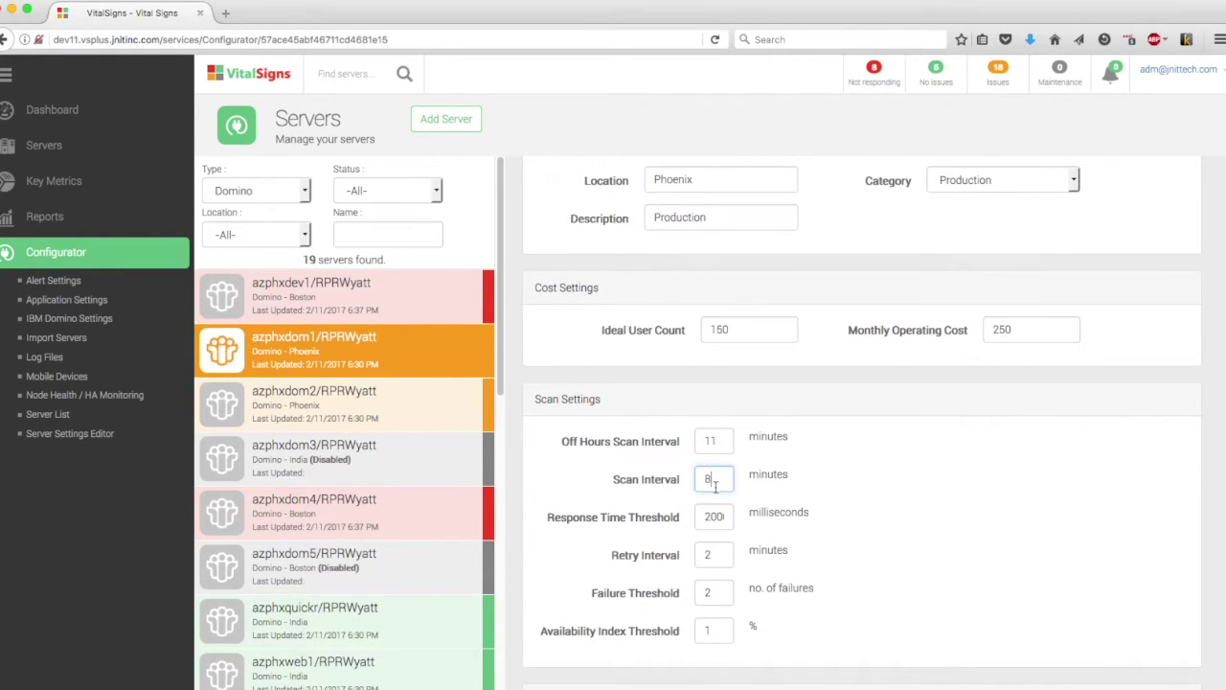
scroll(713, 431, "down", 10)
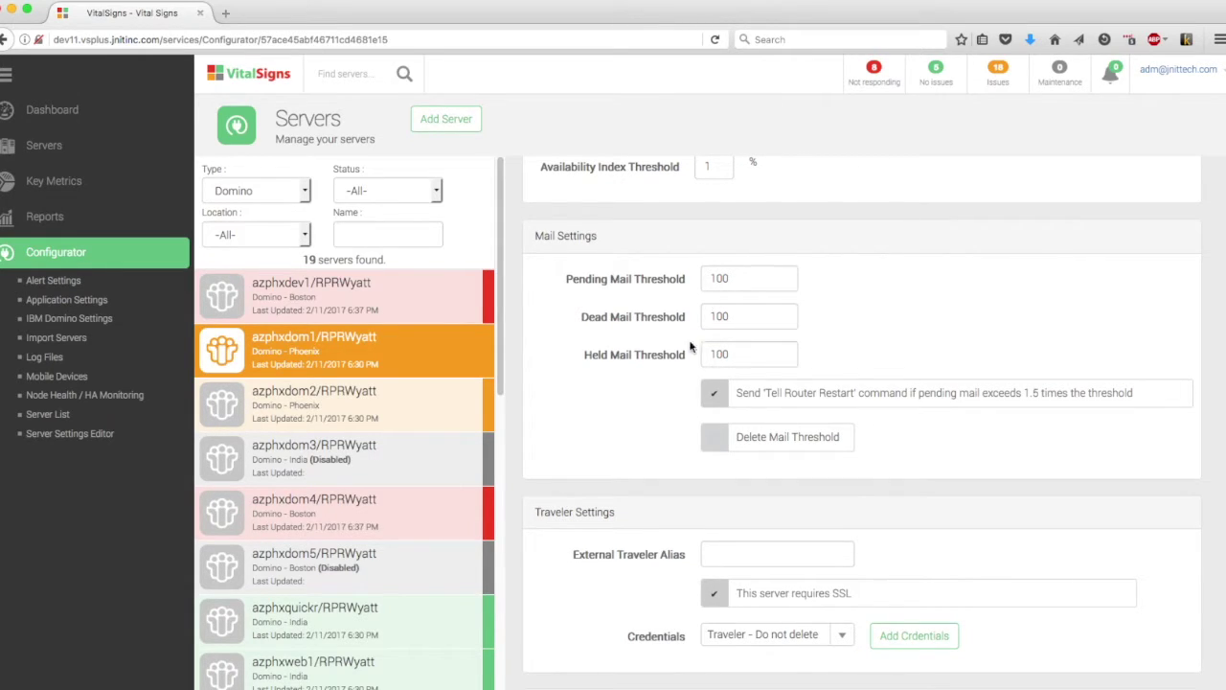
scroll(663, 367, "up", 9)
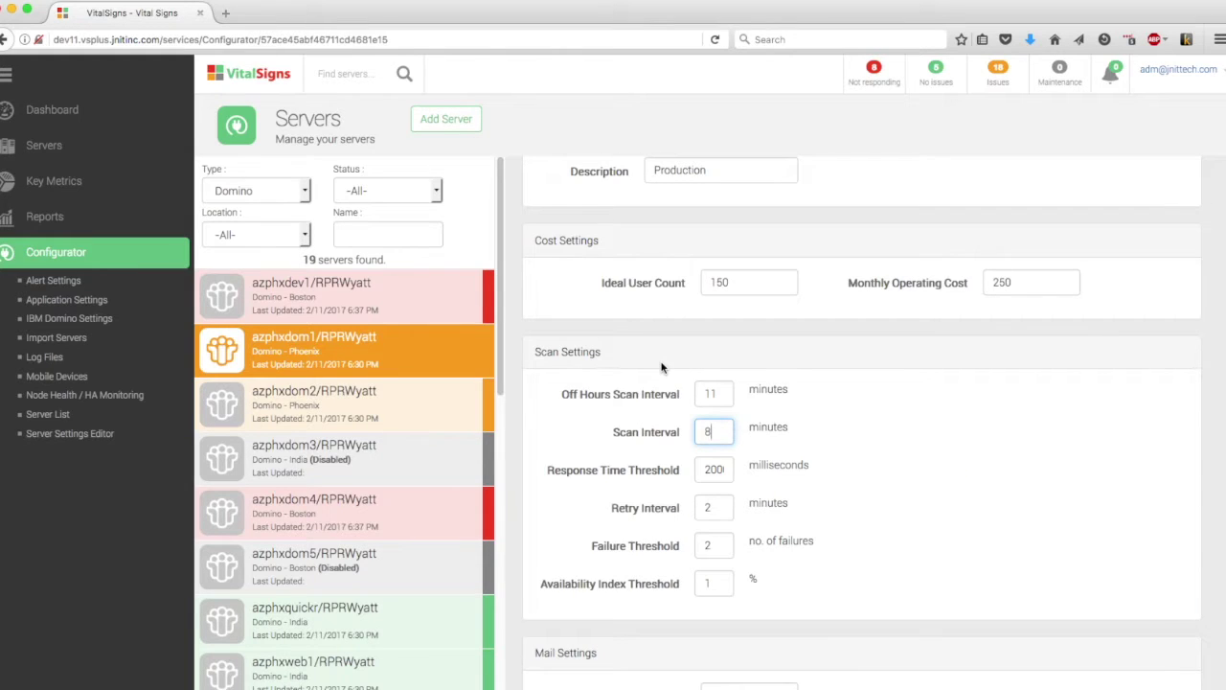
scroll(661, 366, "up", 5)
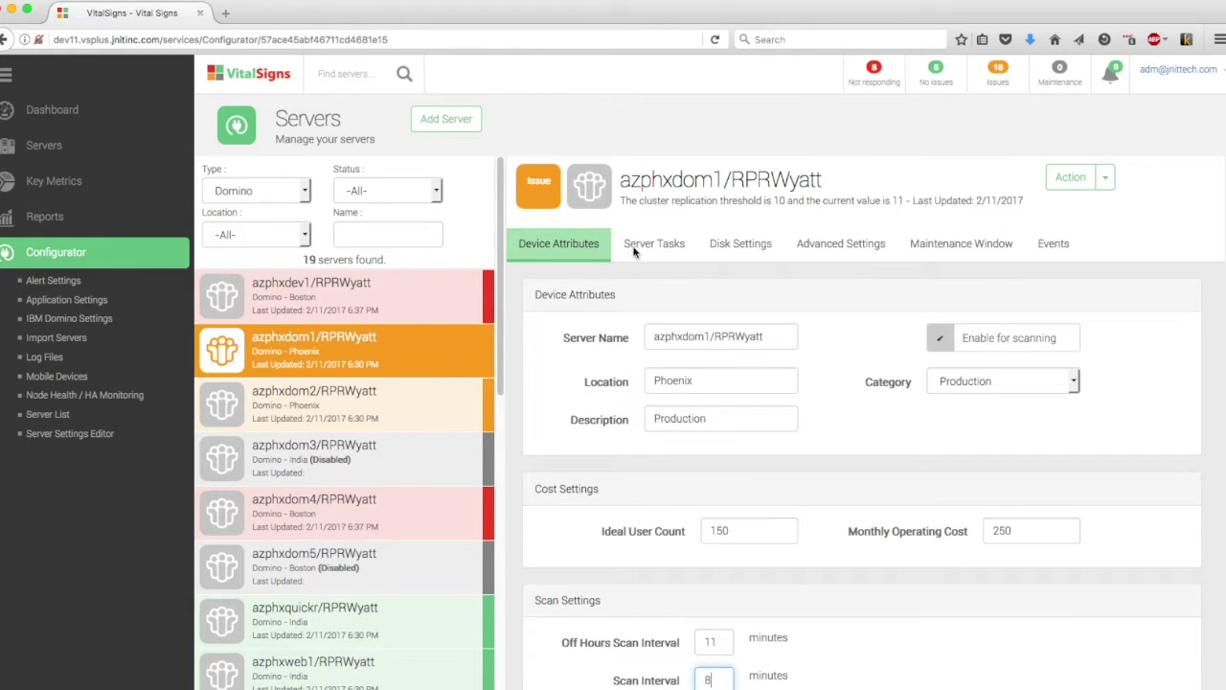
Step: Review azphxdom1's server tasks, disk settings, and advanced memory and CPU utilization alert settings
left_click(648, 245)
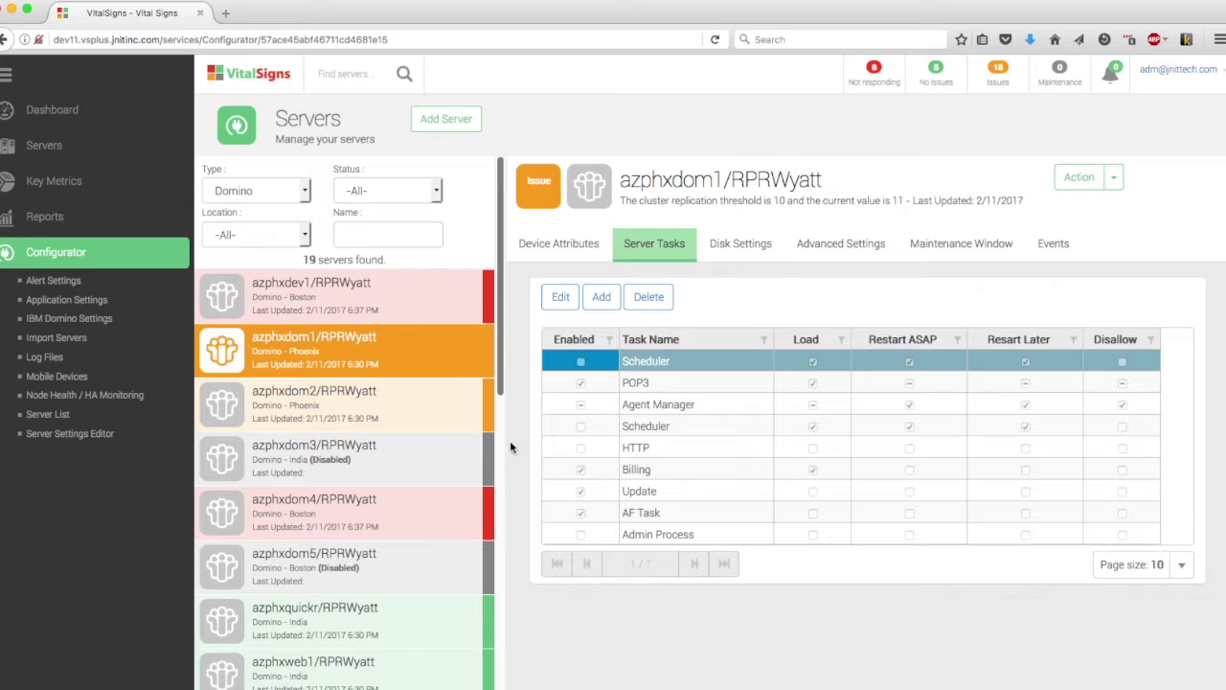
left_click(739, 243)
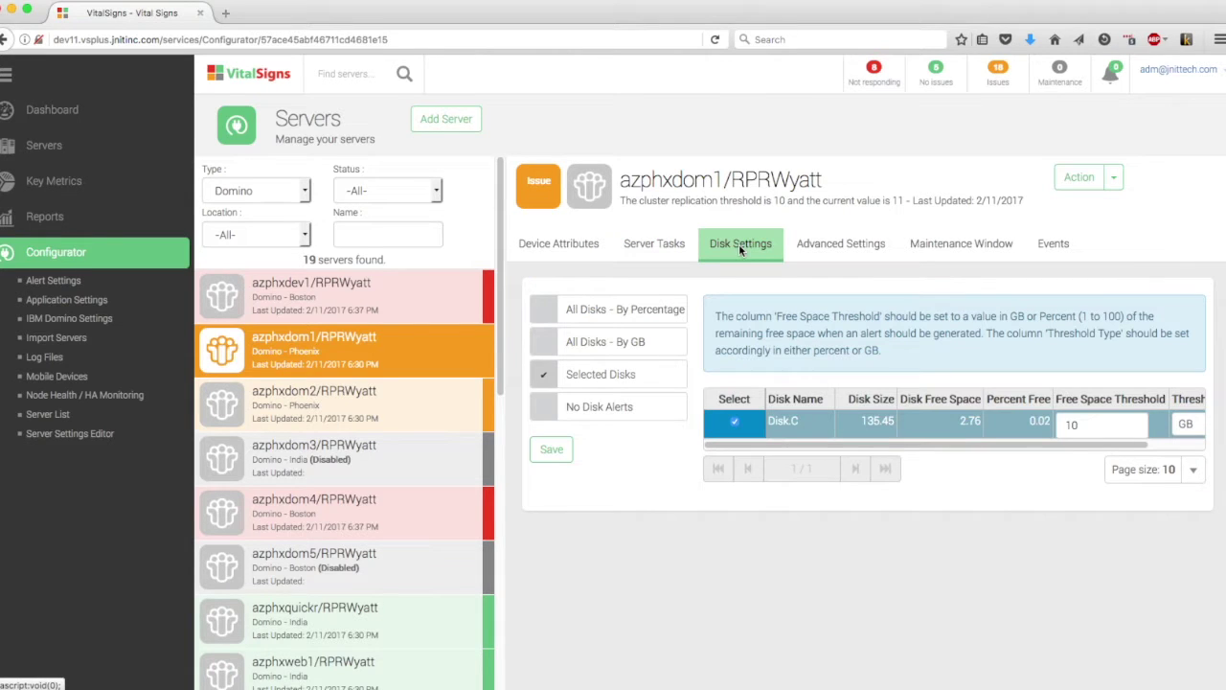
left_click(848, 254)
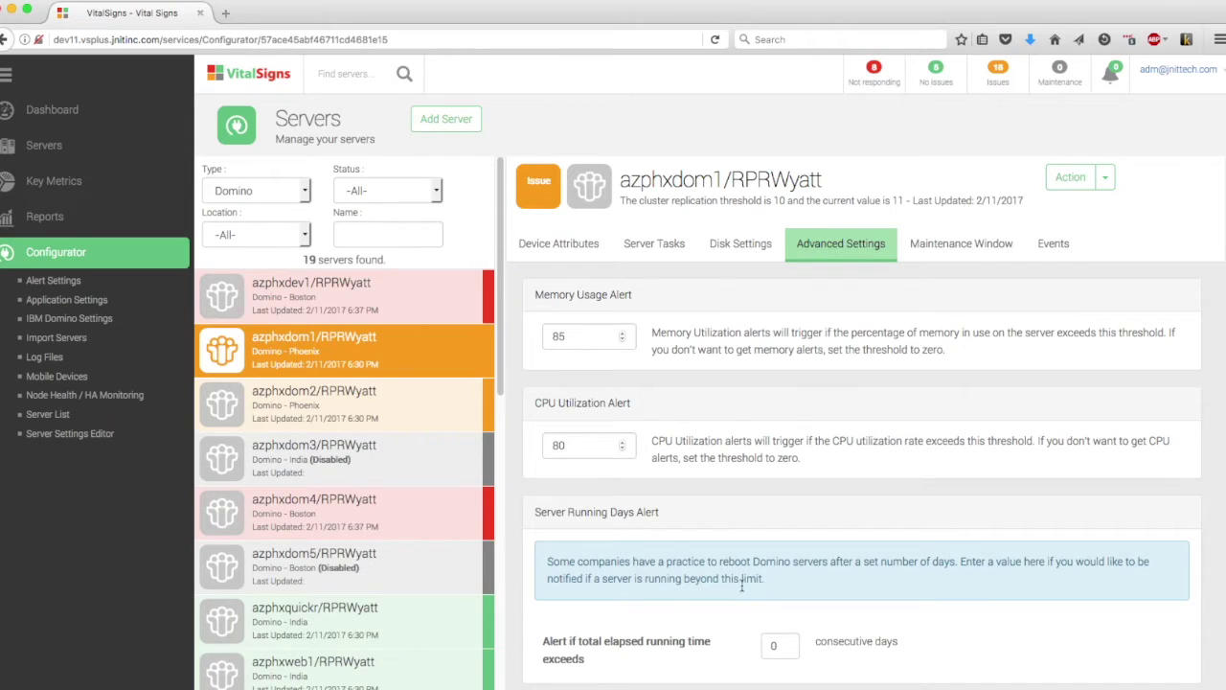
Step: Set azphxdom1's total elapsed running time alert to 45 consecutive days, and open the device attributes of azphxdom2/RPRWyatt
double_click(782, 647)
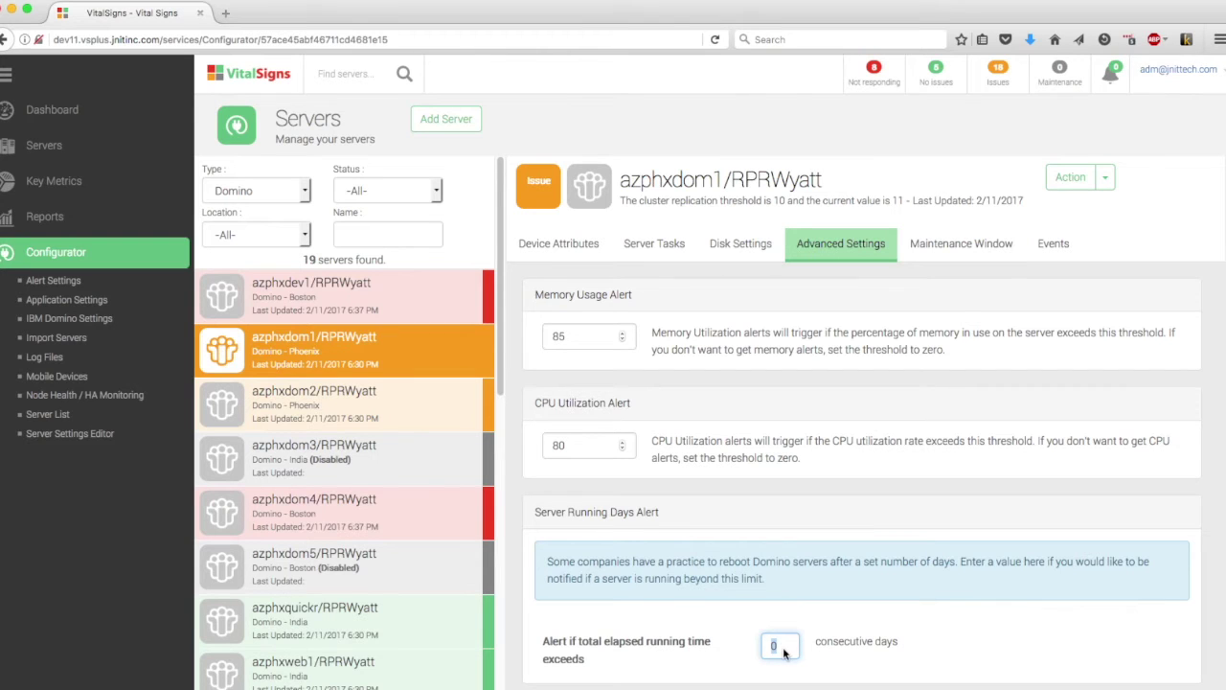
type("45")
scroll(787, 613, "down", 3)
scroll(788, 613, "down", 3)
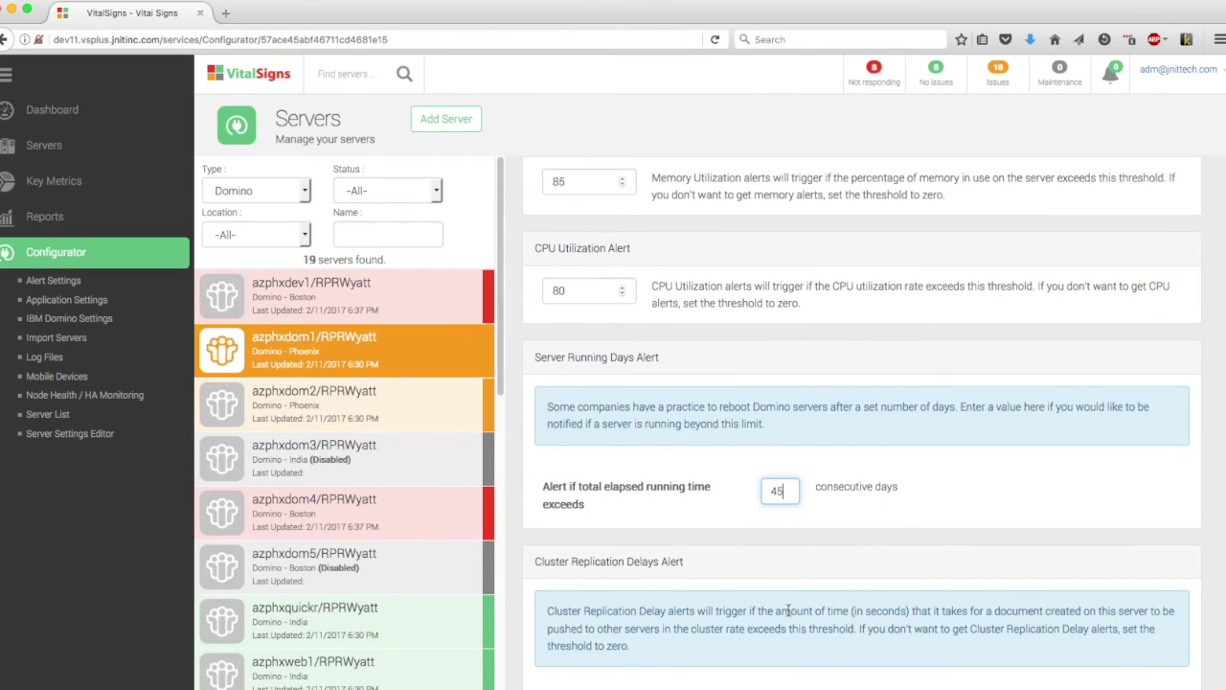
left_click(546, 665)
left_click(319, 397)
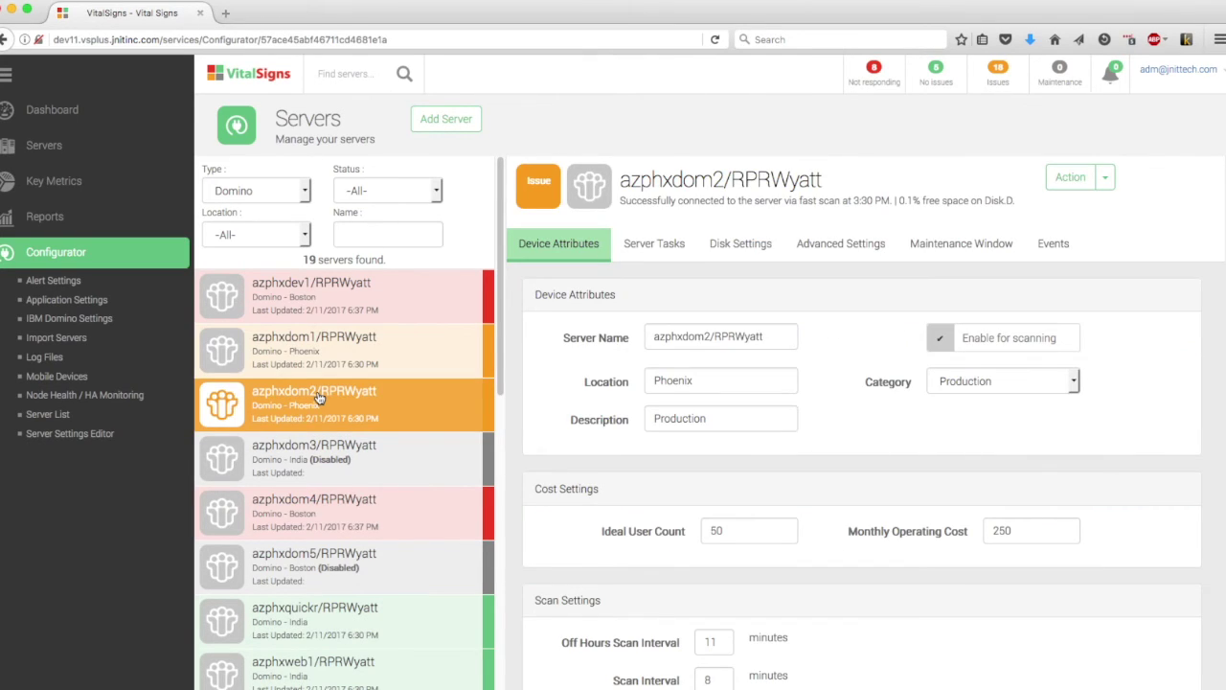